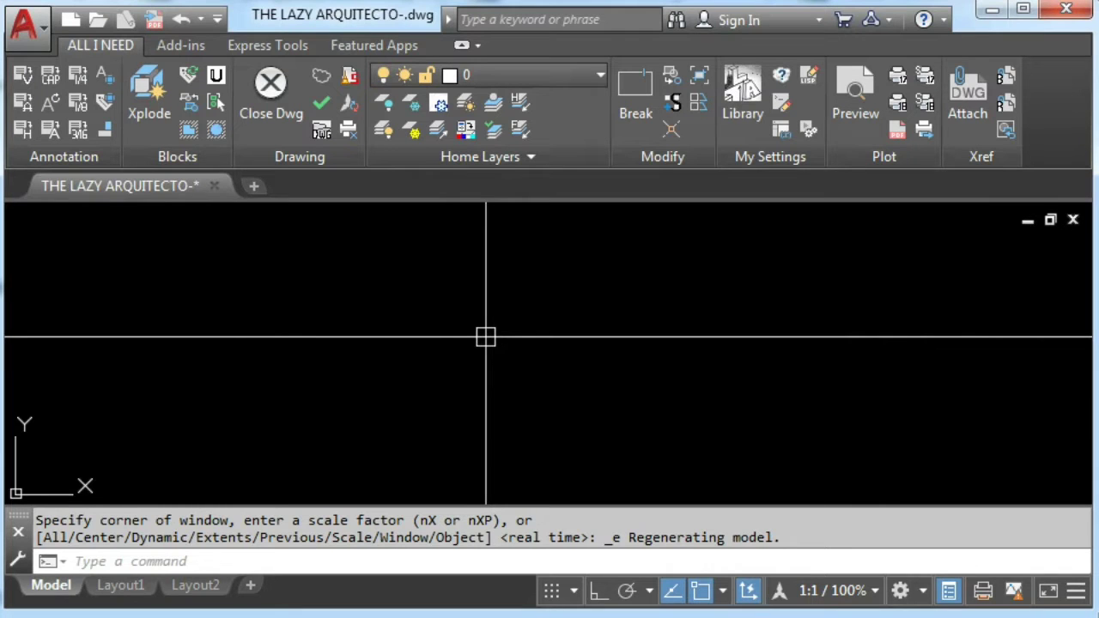
Step: Move the 3.7467 dimension onto the dimension layer and make that layer current
{"action": "key", "text": "ctrl+a"}
{"action": "left_click", "coordinate": [484, 70]}
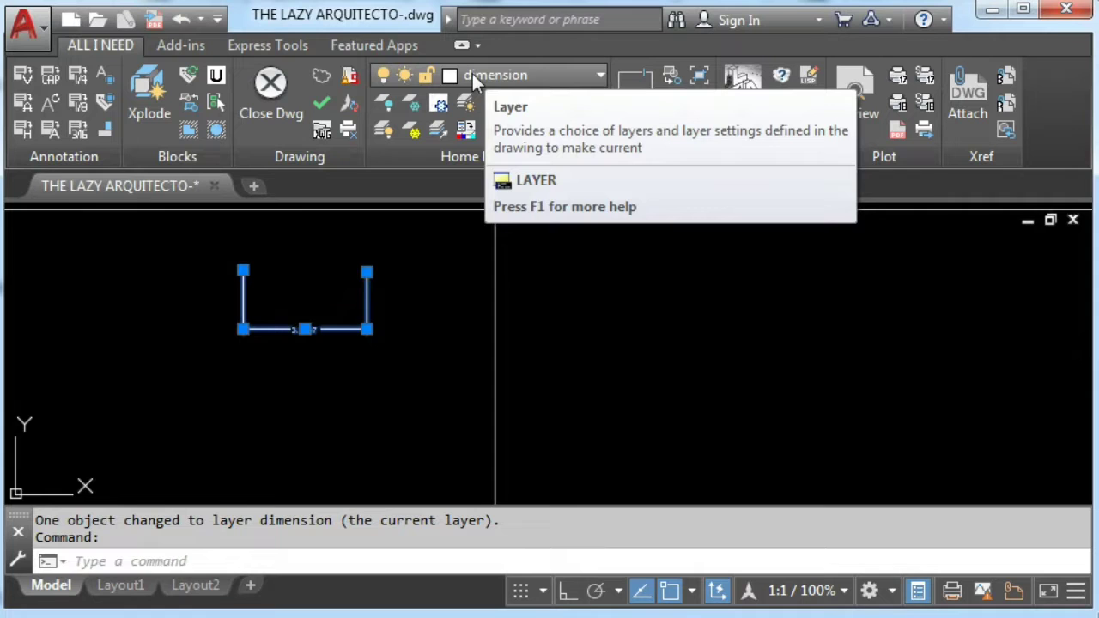
{"action": "key", "text": "Escape"}
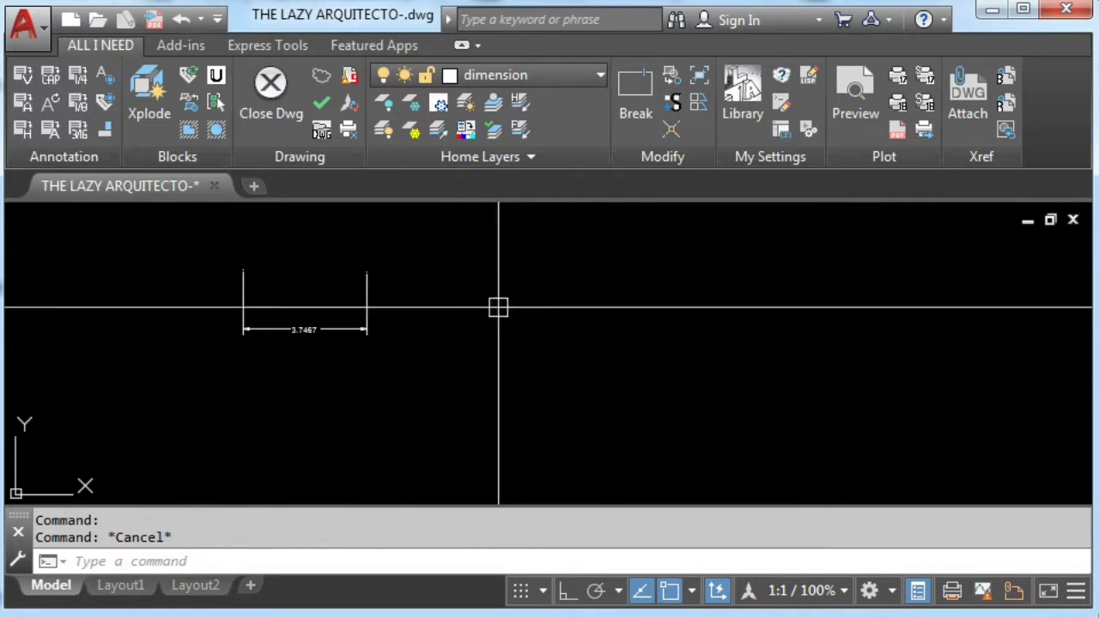
Step: Attach THE LAZY ARQUITECTO.dwg as an external reference and zoom to extents
{"action": "left_click", "coordinate": [968, 94]}
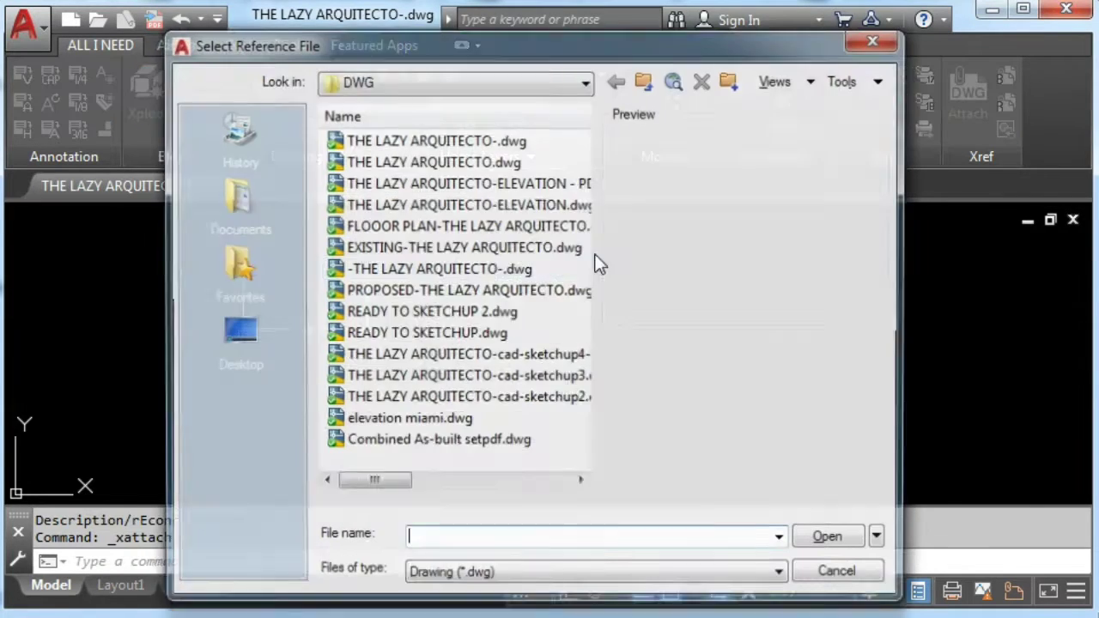
{"action": "left_click", "coordinate": [404, 164]}
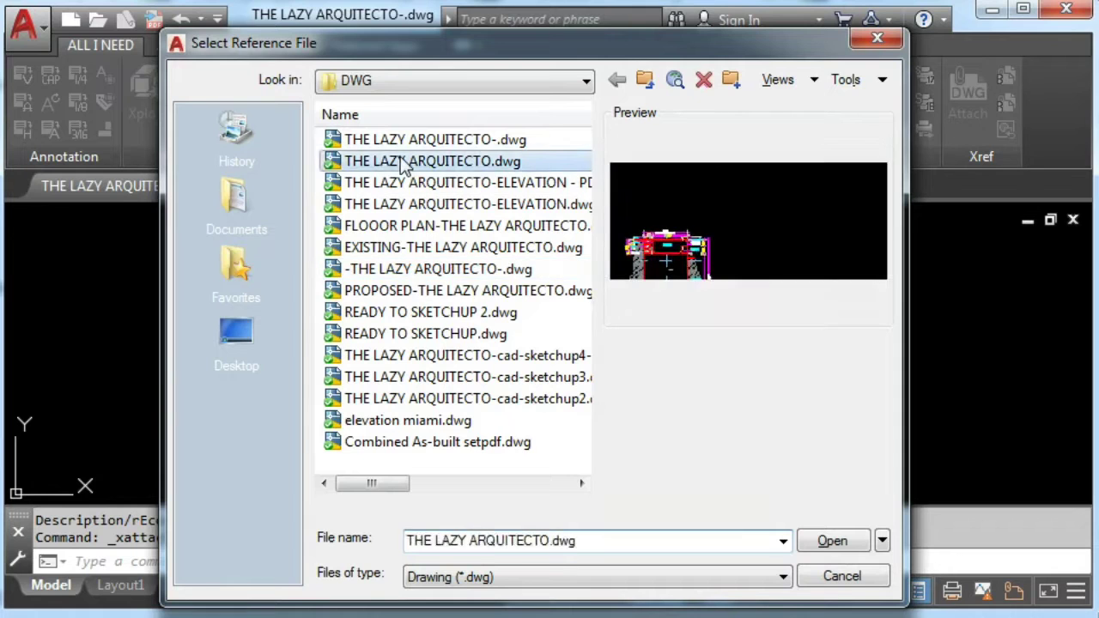
{"action": "double_click", "coordinate": [403, 164]}
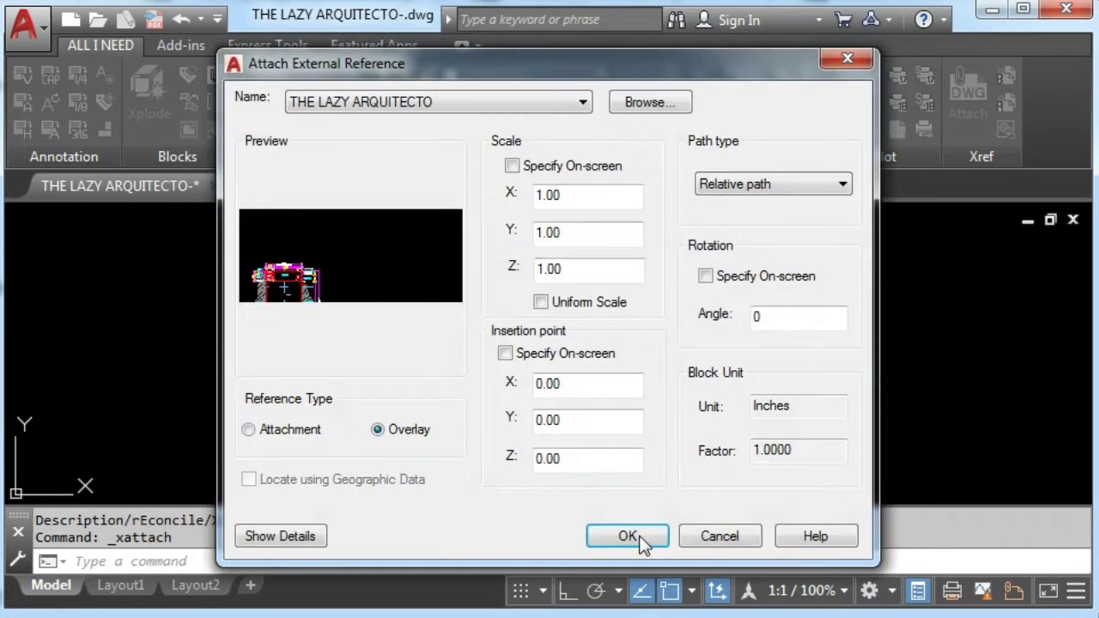
{"action": "left_click", "coordinate": [640, 537]}
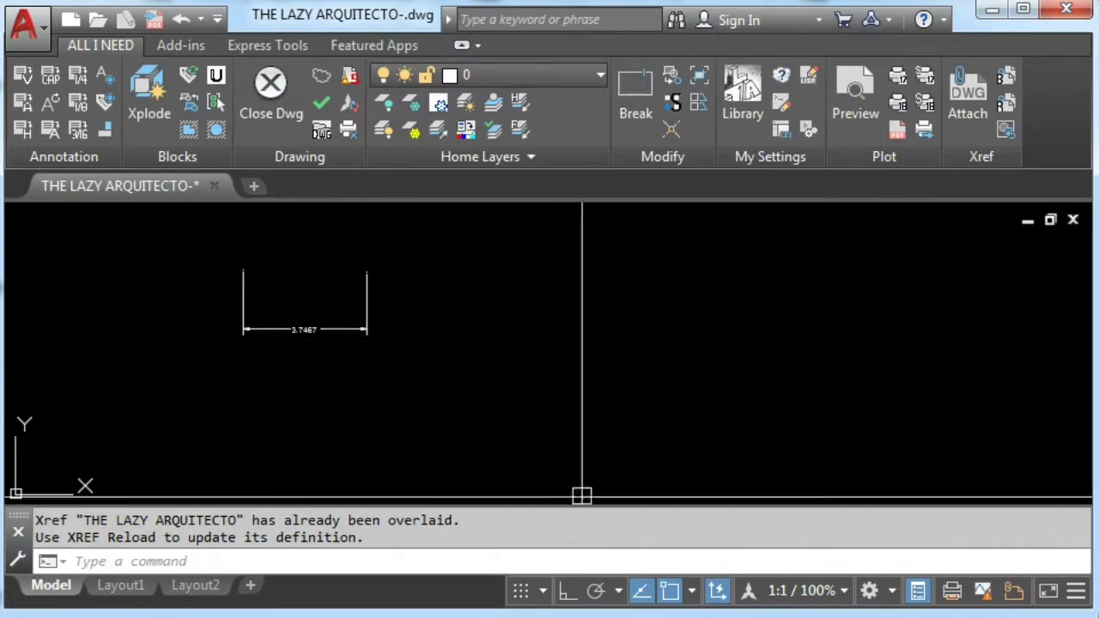
{"action": "middle_click", "coordinate": [401, 341]}
{"action": "middle_click", "coordinate": [400, 341]}
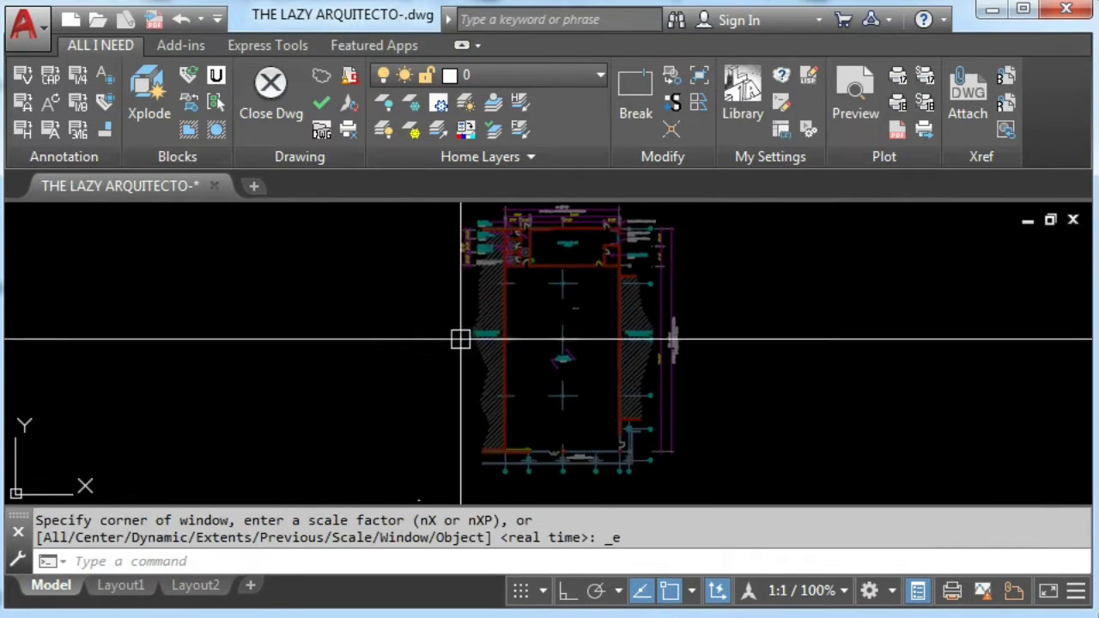
Step: Select the attached floor plan and pan the view so it shifts right
{"action": "mouse_move", "coordinate": [481, 295]}
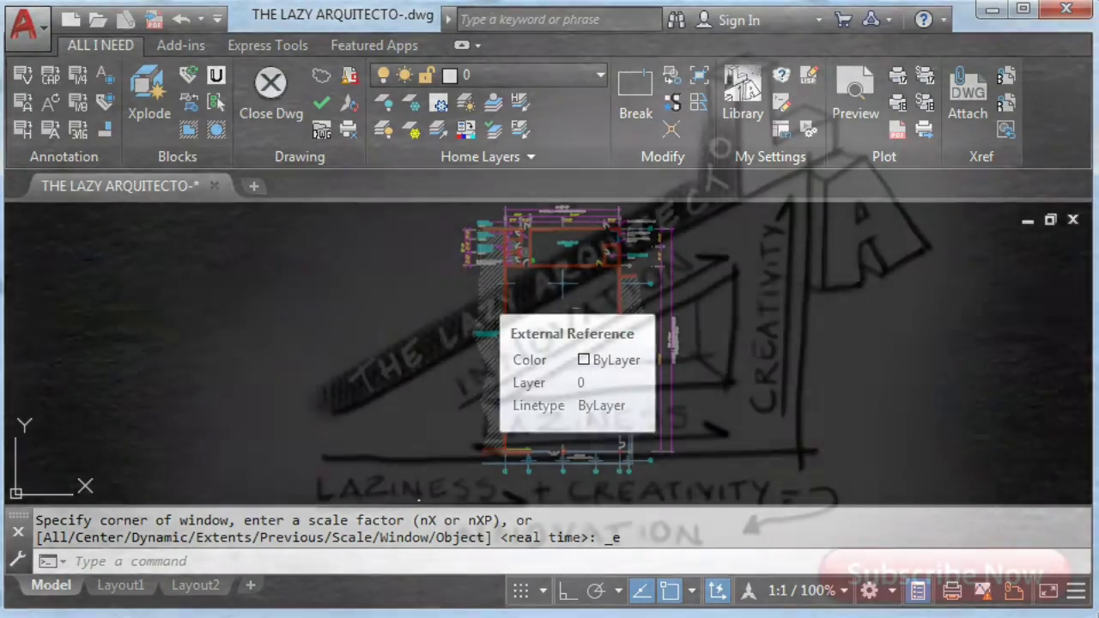
{"action": "left_click", "coordinate": [481, 295]}
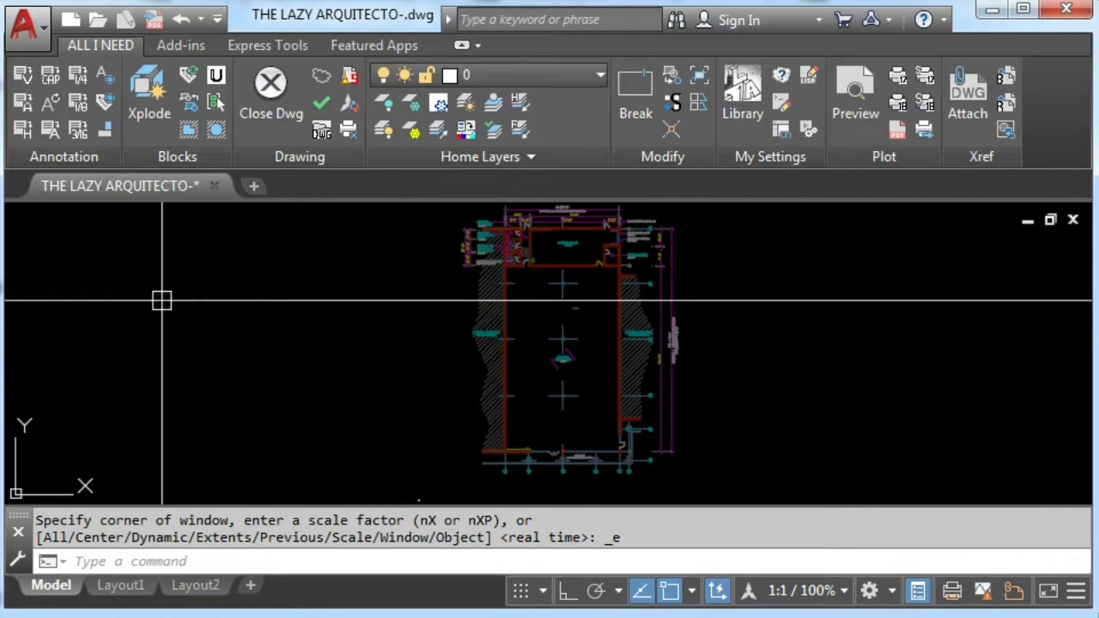
{"action": "mouse_move", "coordinate": [162, 301]}
{"action": "middle_mouse_down"}
{"action": "mouse_move", "coordinate": [380, 392]}
{"action": "mouse_move", "coordinate": [567, 413]}
{"action": "mouse_move", "coordinate": [624, 402]}
{"action": "mouse_move", "coordinate": [707, 447]}
{"action": "middle_mouse_up"}
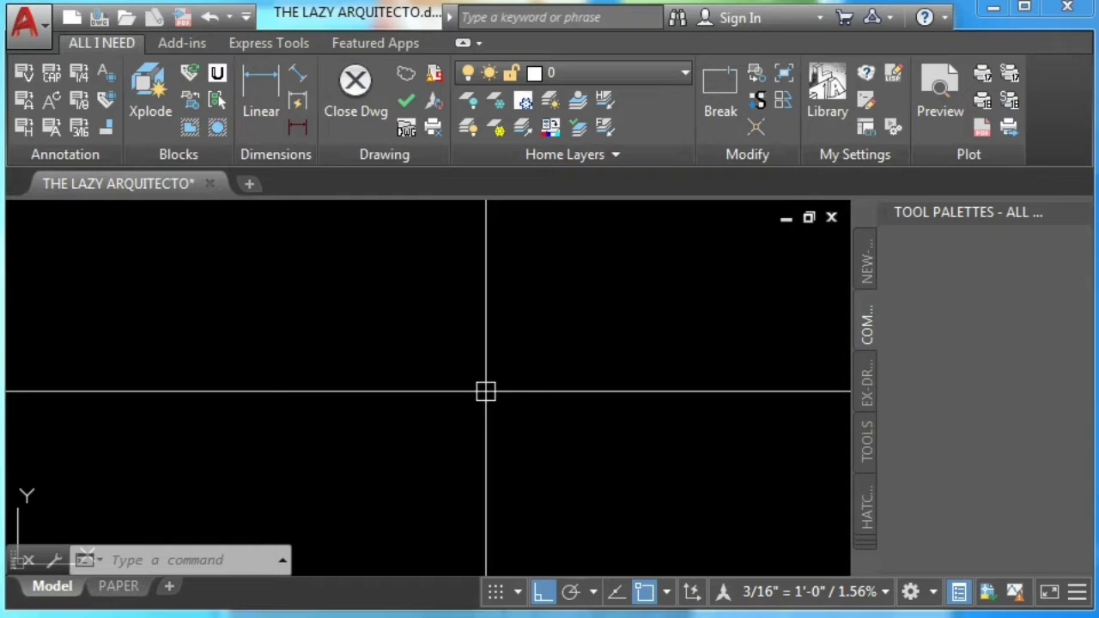
Step: Open the CUI editor with the CUI command and duplicate Zoom, Scale, selecting its name and '_zoom _s macro
{"action": "type", "text": "C"}
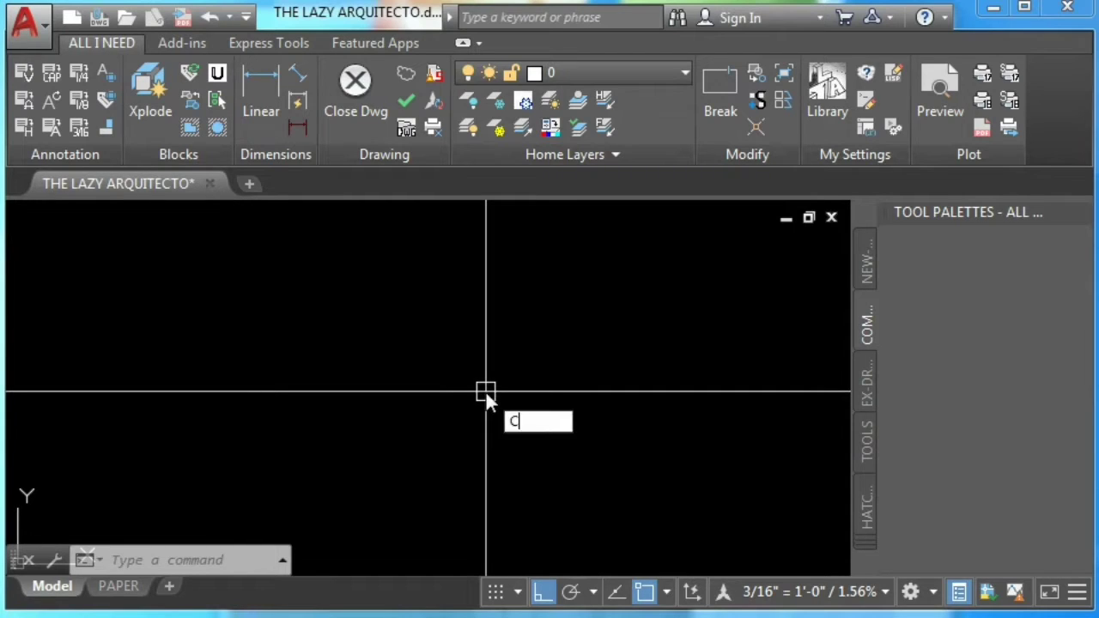
{"action": "type", "text": "UI"}
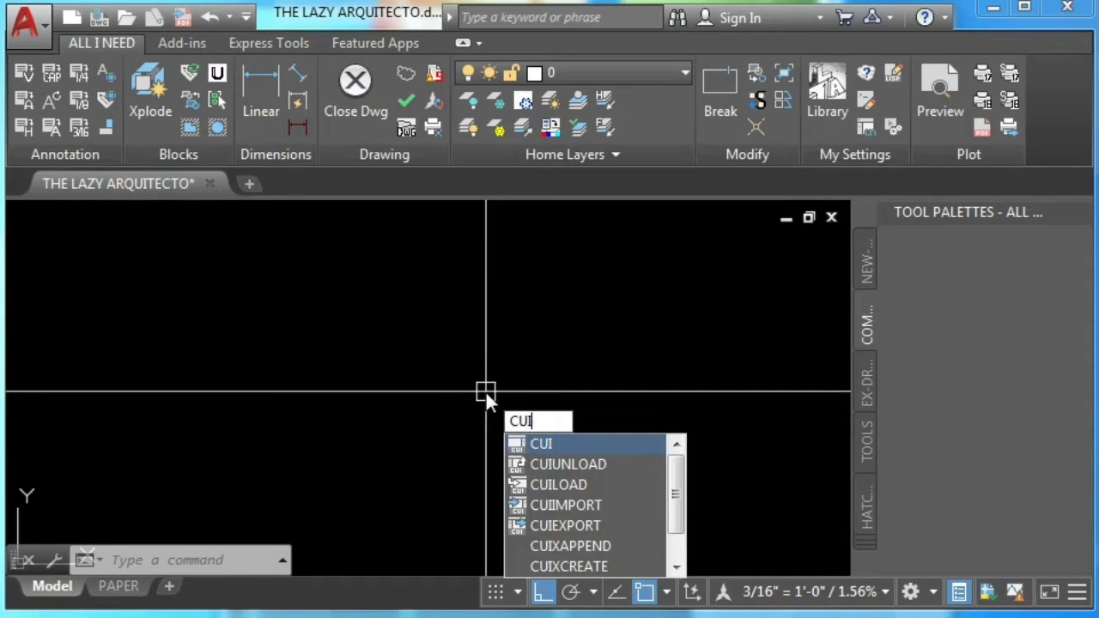
{"action": "key", "text": "Return"}
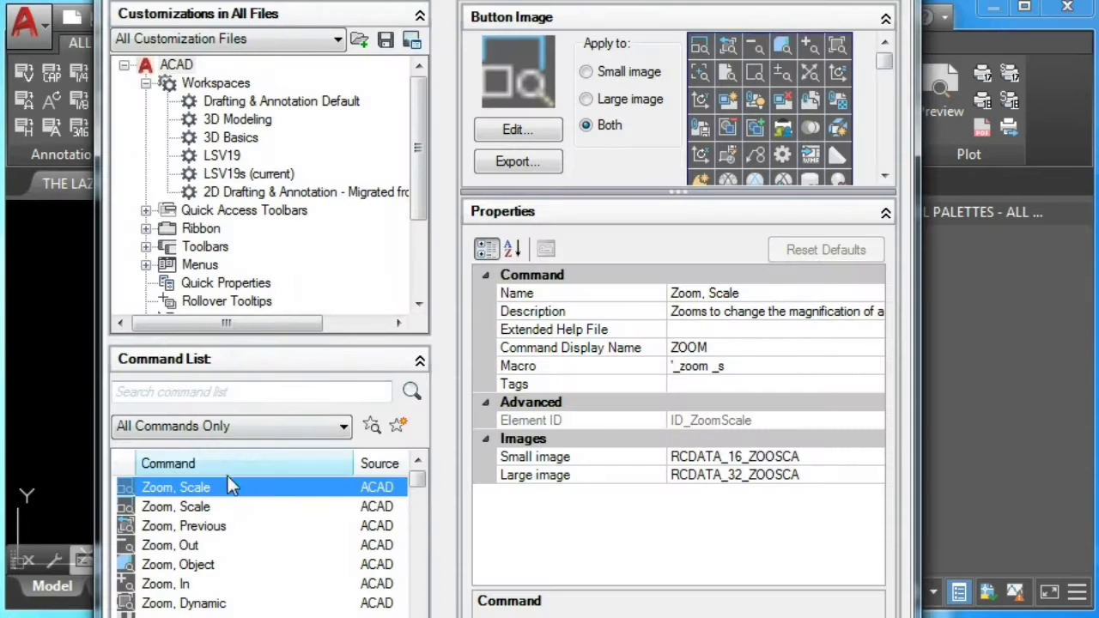
{"action": "right_click", "coordinate": [232, 498]}
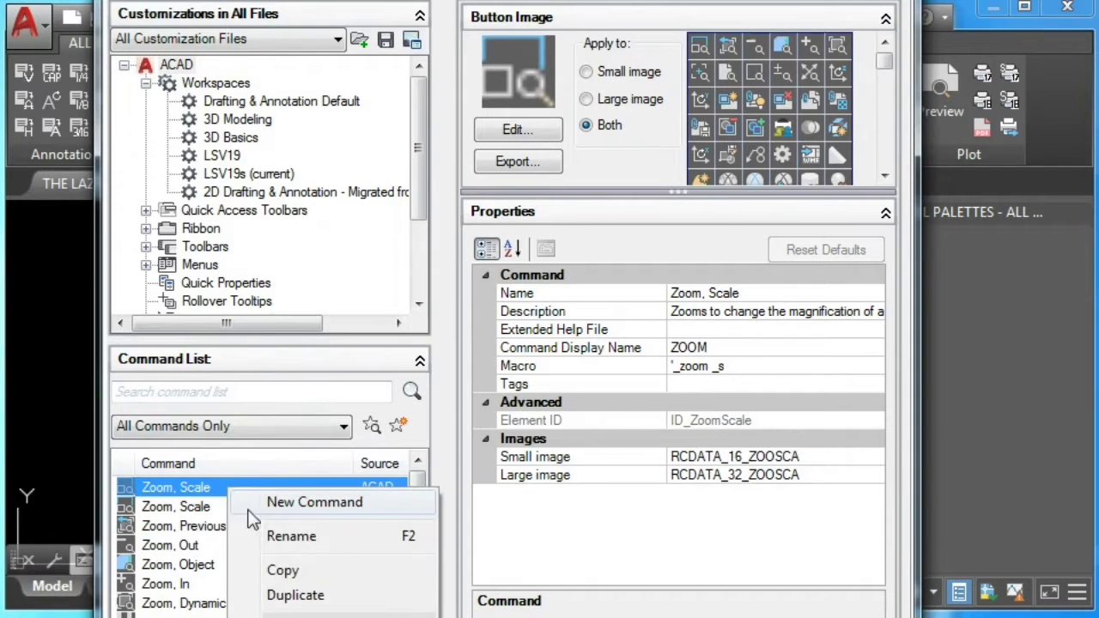
{"action": "left_click", "coordinate": [287, 598]}
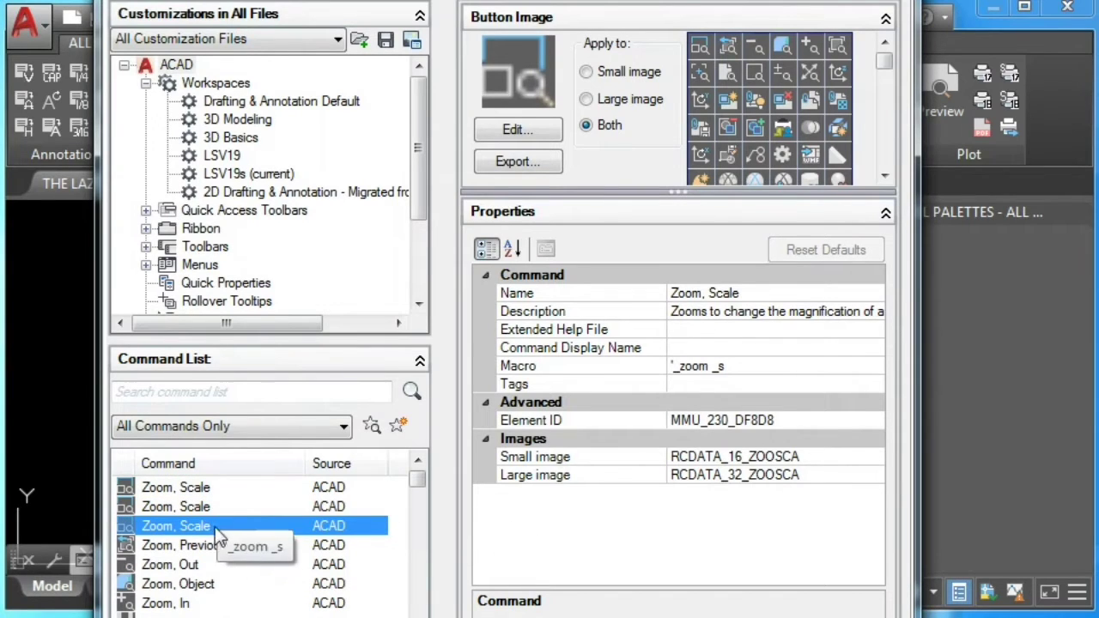
{"action": "left_click", "coordinate": [687, 292]}
{"action": "double_click", "coordinate": [687, 293]}
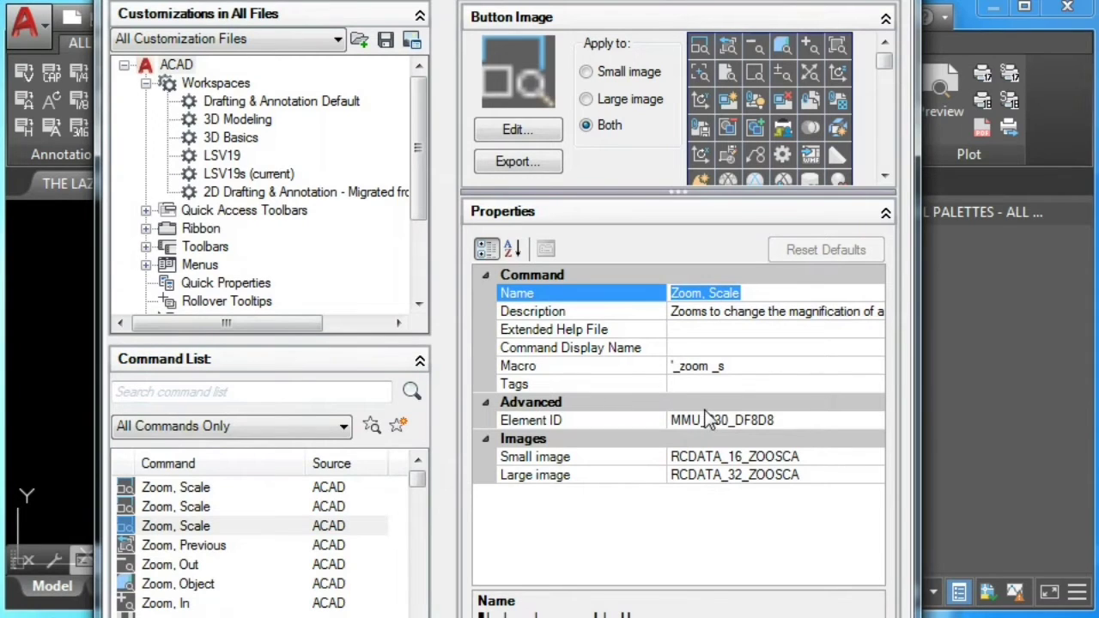
{"action": "left_click", "coordinate": [735, 366]}
{"action": "left_click_drag", "start_coordinate": [748, 366], "coordinate": [665, 366]}
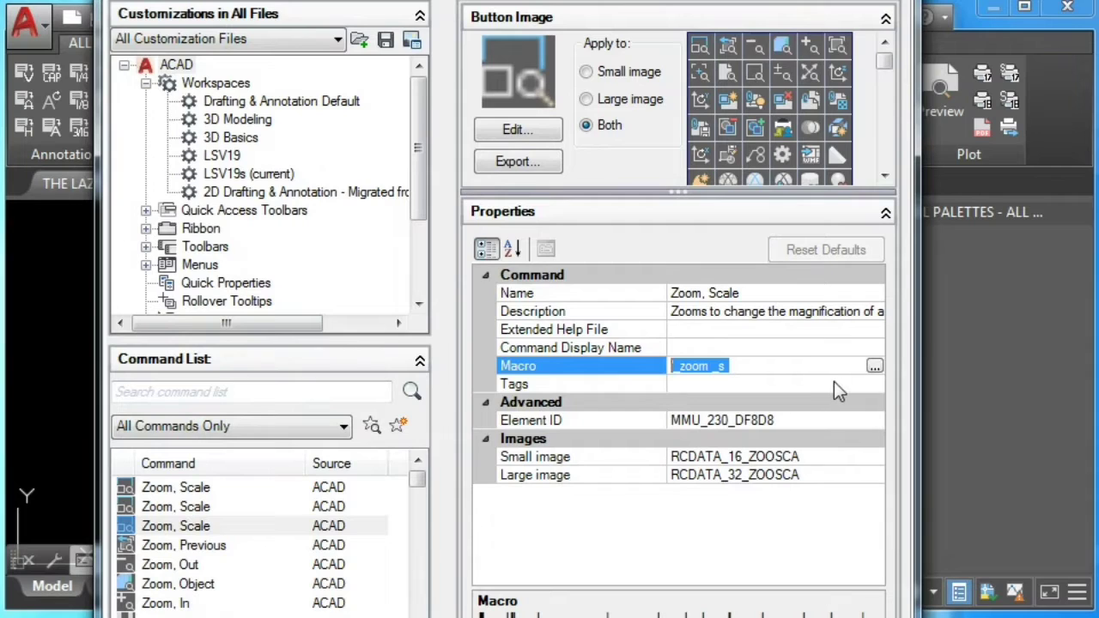
Step: Create a new blank command, Command5, and select its name and ^C^C macro text
{"action": "left_click", "coordinate": [401, 426]}
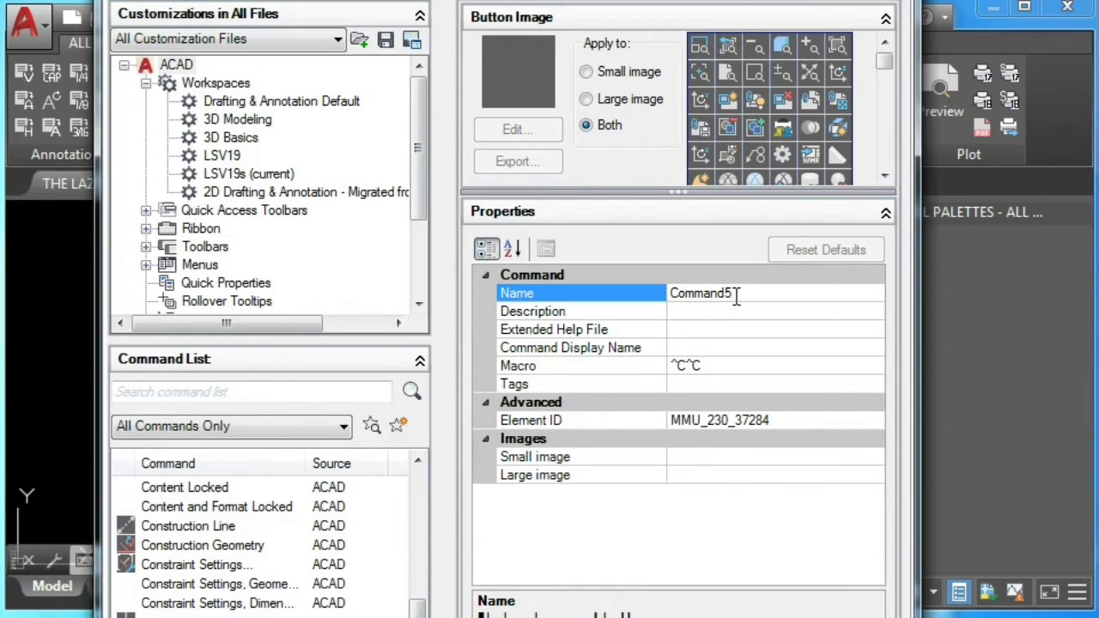
{"action": "left_click_drag", "start_coordinate": [736, 293], "coordinate": [663, 313]}
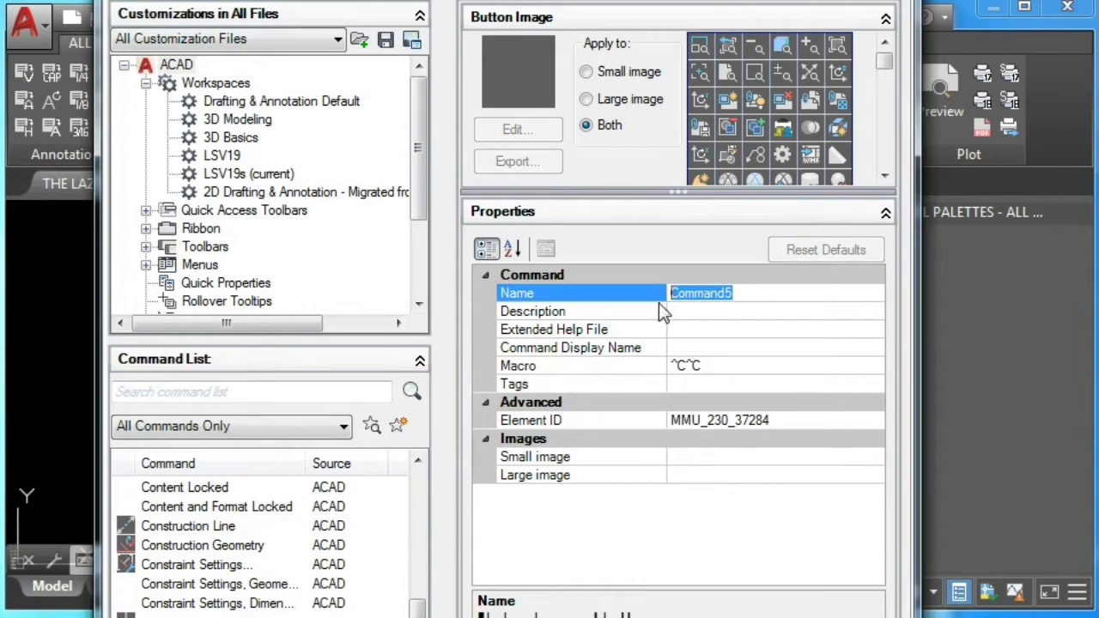
{"action": "left_click", "coordinate": [731, 367]}
{"action": "double_click", "coordinate": [728, 370]}
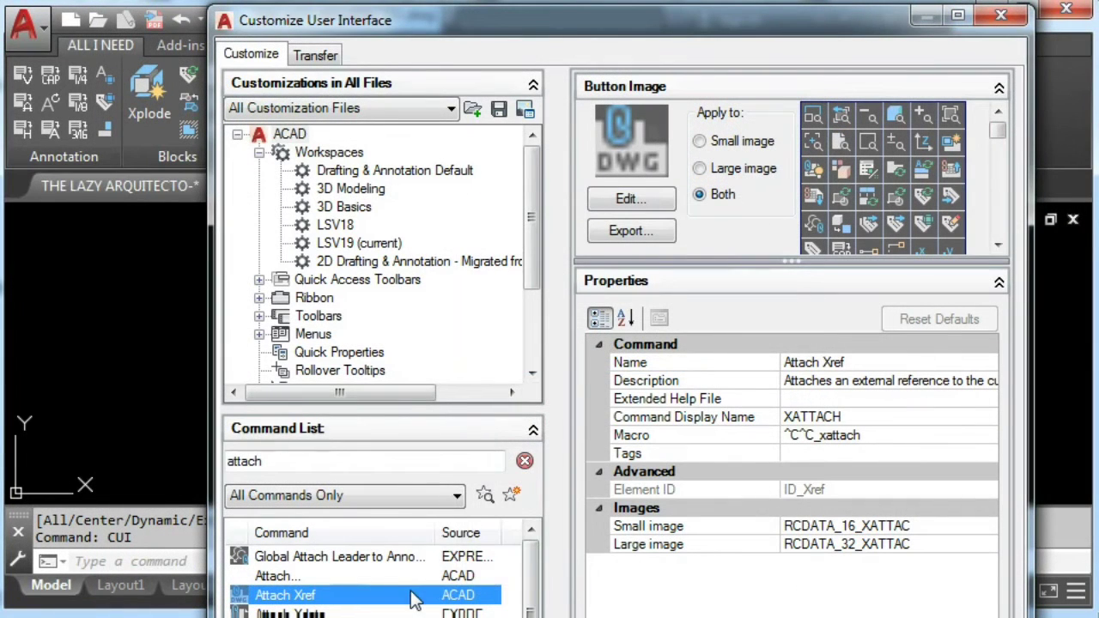
Step: Duplicate Attach Xref and rename the copy 'Attach Xref layer 0', keeping the ^C^C_xattach macro
{"action": "right_click", "coordinate": [416, 594]}
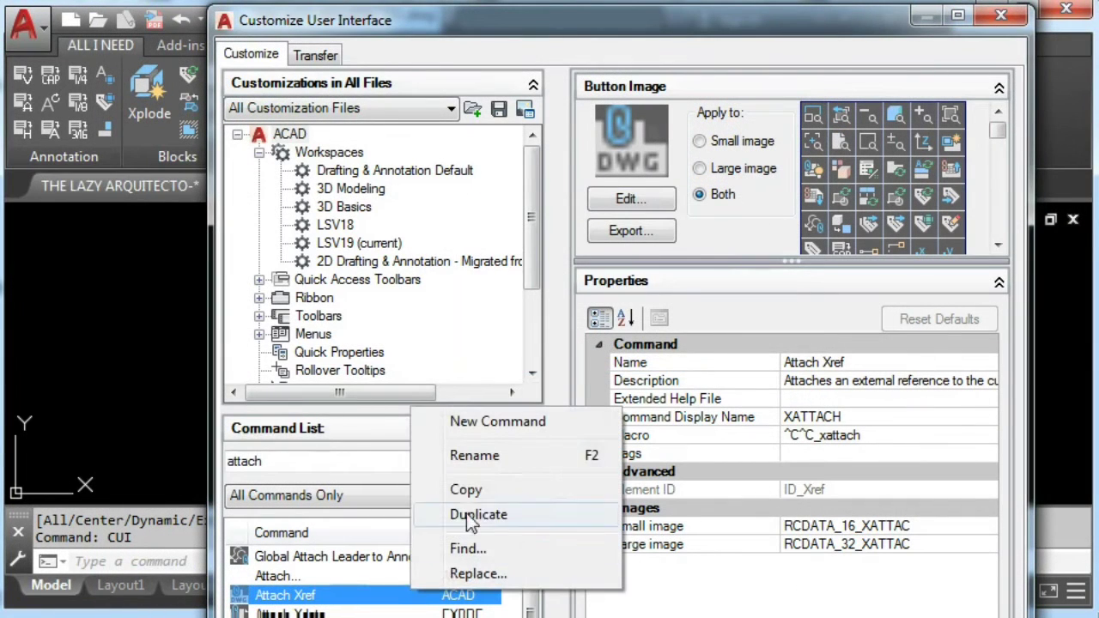
{"action": "left_click", "coordinate": [478, 516]}
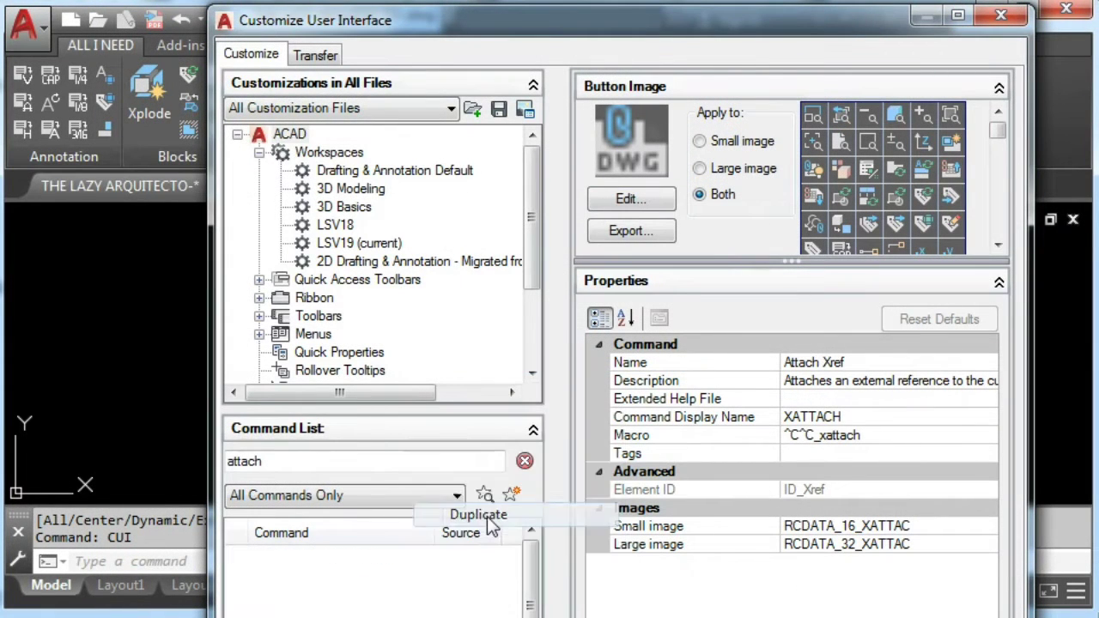
{"action": "left_click", "coordinate": [870, 362]}
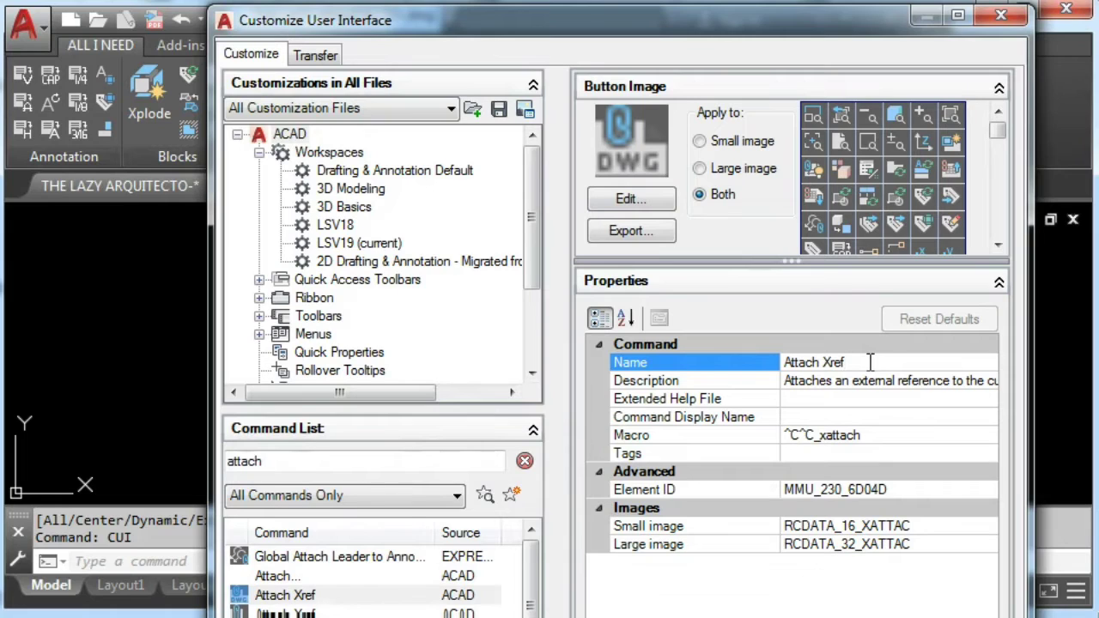
{"action": "type", "text": "layer 0"}
{"action": "left_click", "coordinate": [902, 419]}
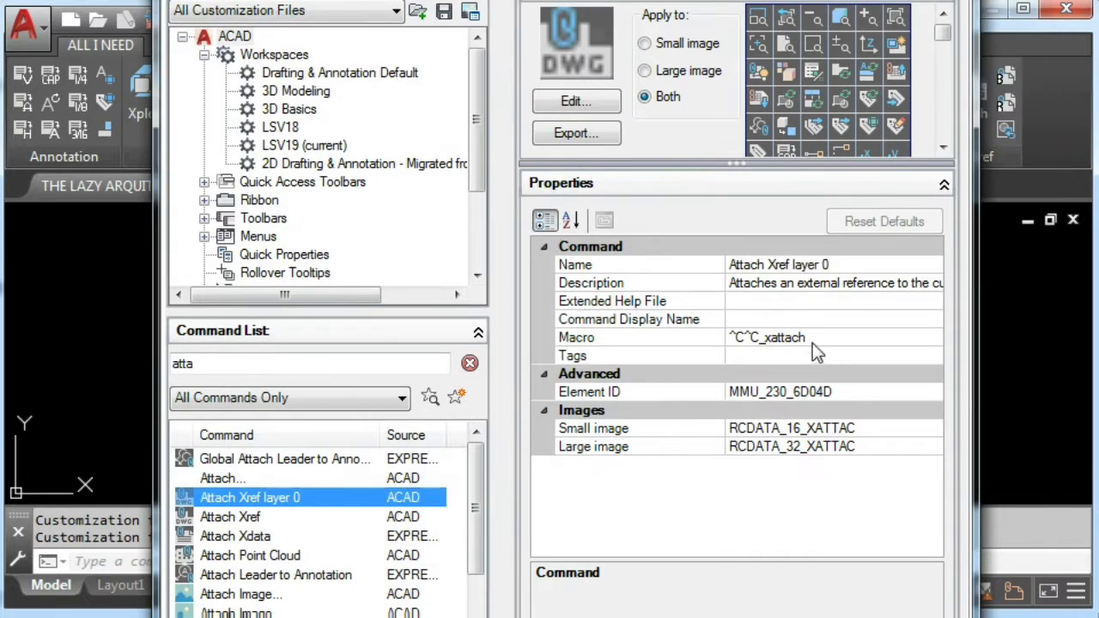
{"action": "left_click", "coordinate": [812, 343]}
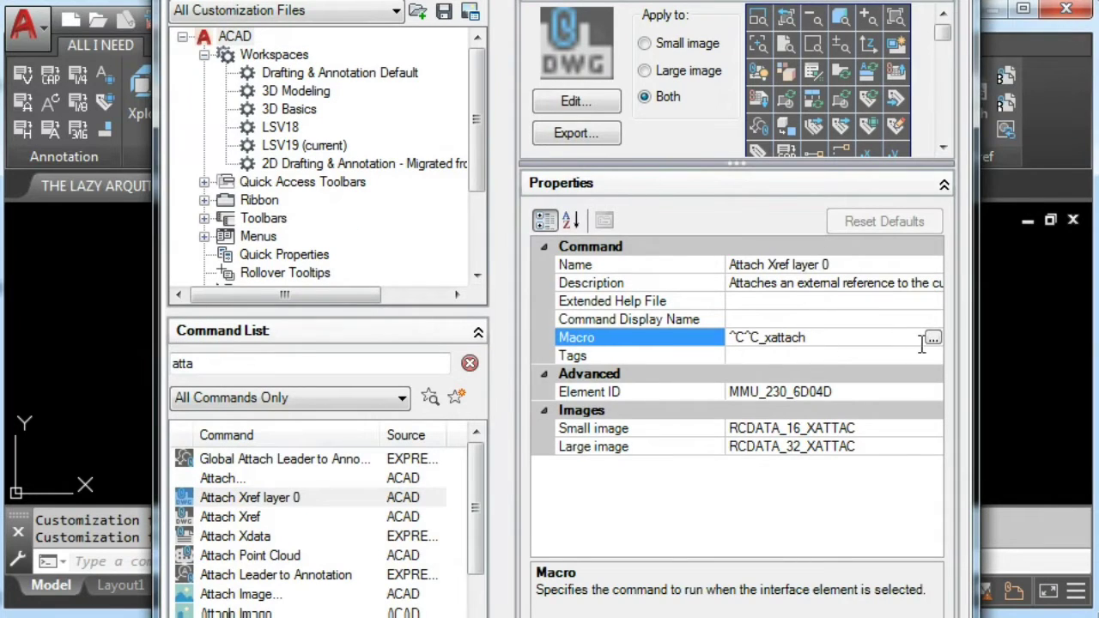
Step: Replace the macro with ^C^C-LAYER;S;0;;_xattach; in the Long String Editor
{"action": "left_click", "coordinate": [933, 341]}
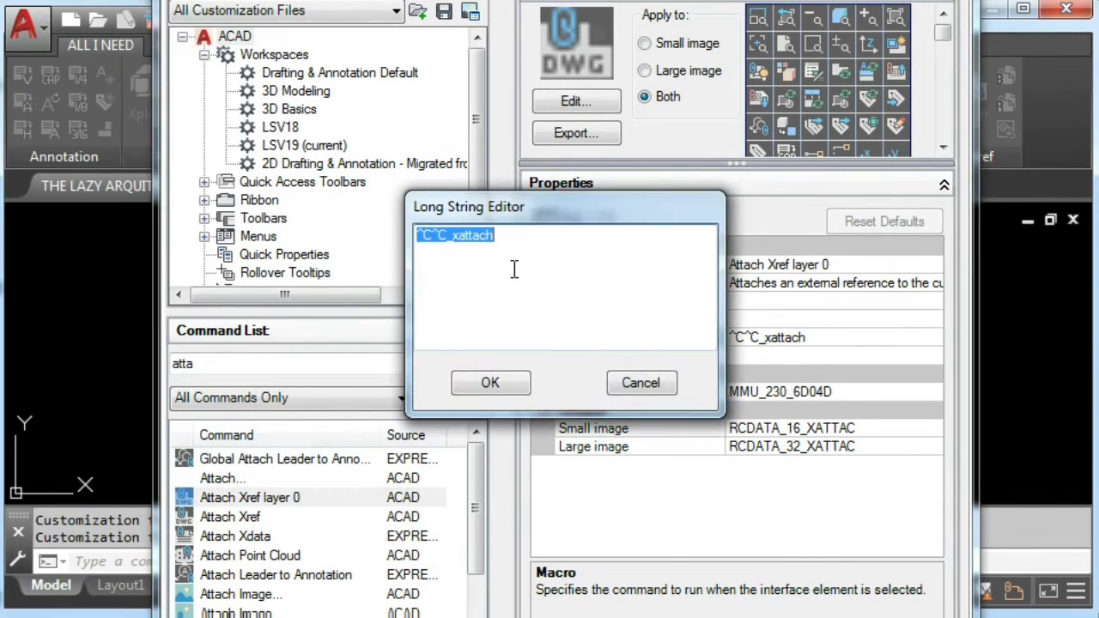
{"action": "right_click", "coordinate": [471, 244]}
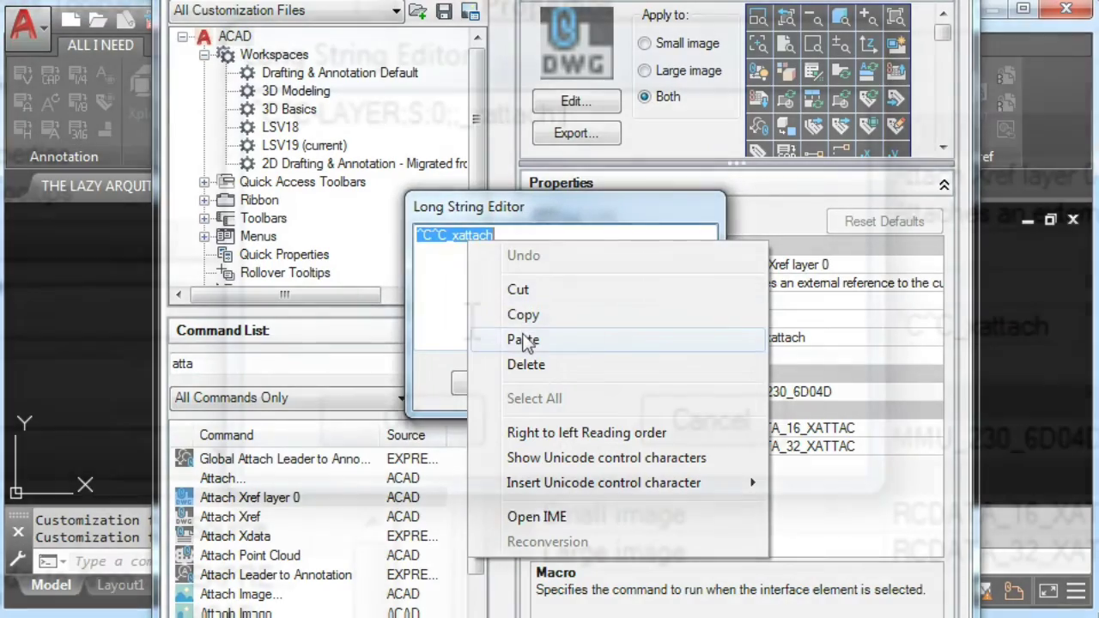
{"action": "left_click", "coordinate": [523, 339]}
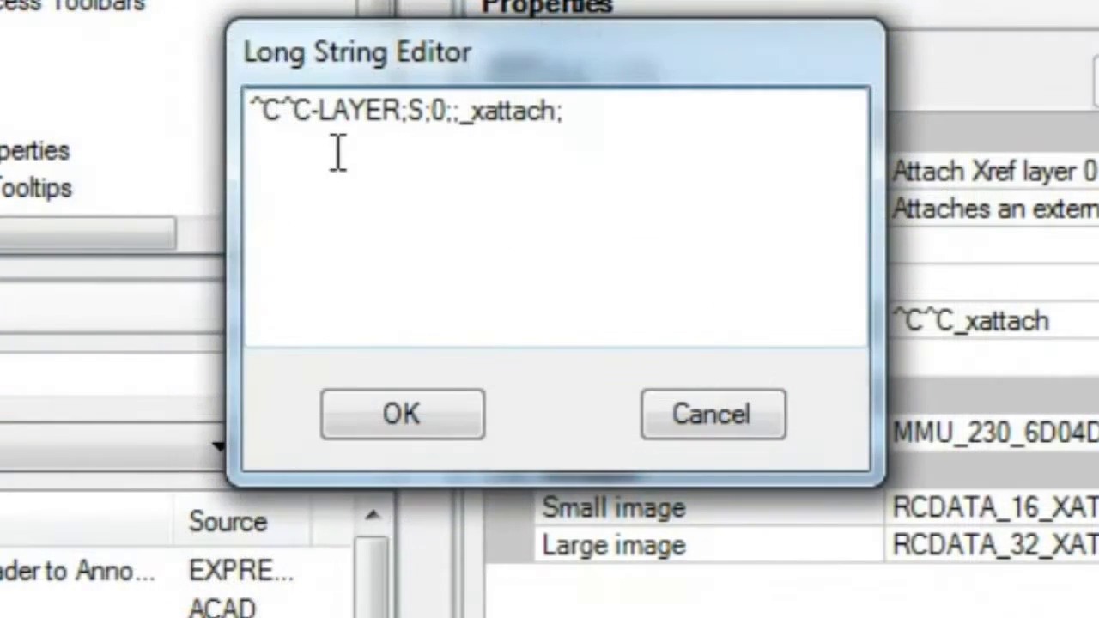
Step: Review the macro's ^C^C, LAYER and _xattach; parts, adding the missing semicolon after S
{"action": "left_click", "coordinate": [255, 110]}
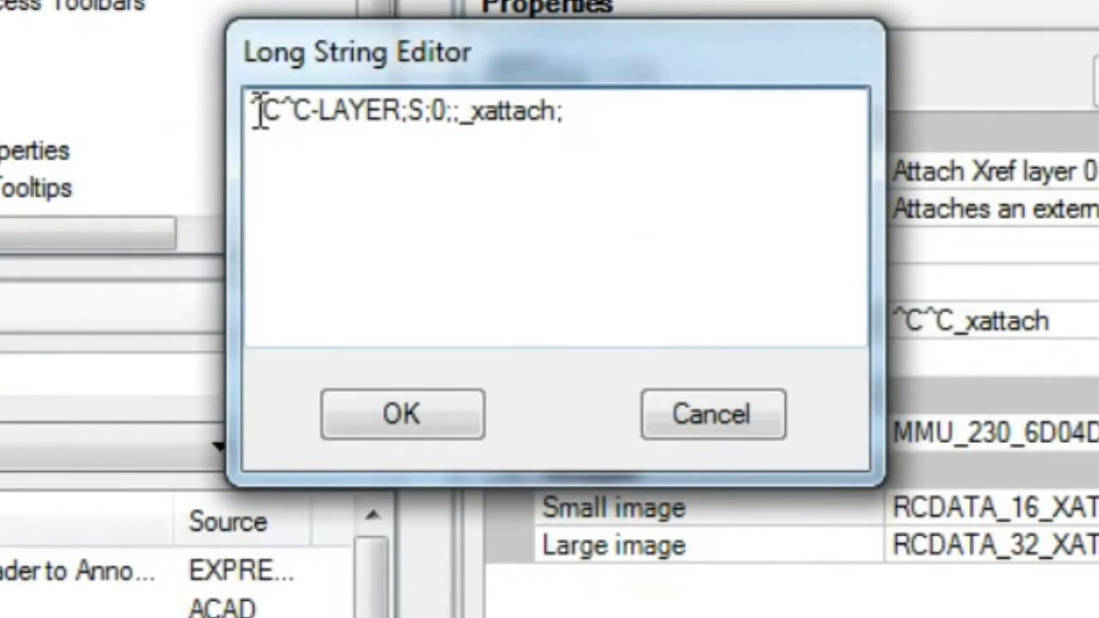
{"action": "left_click_drag", "start_coordinate": [255, 110], "coordinate": [313, 110]}
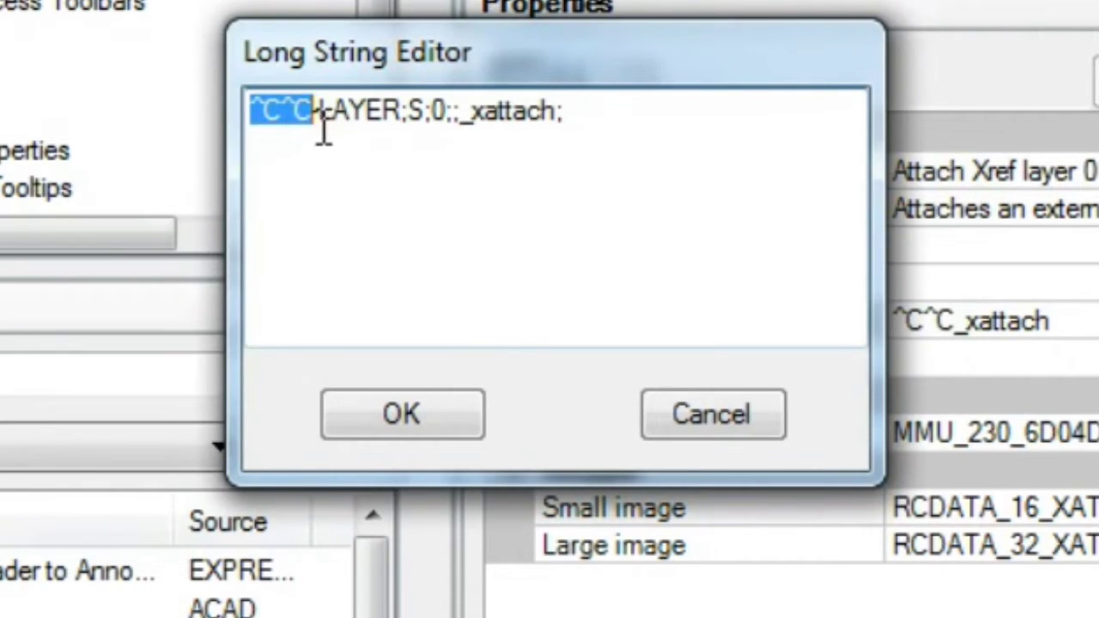
{"action": "left_click_drag", "start_coordinate": [323, 133], "coordinate": [405, 128]}
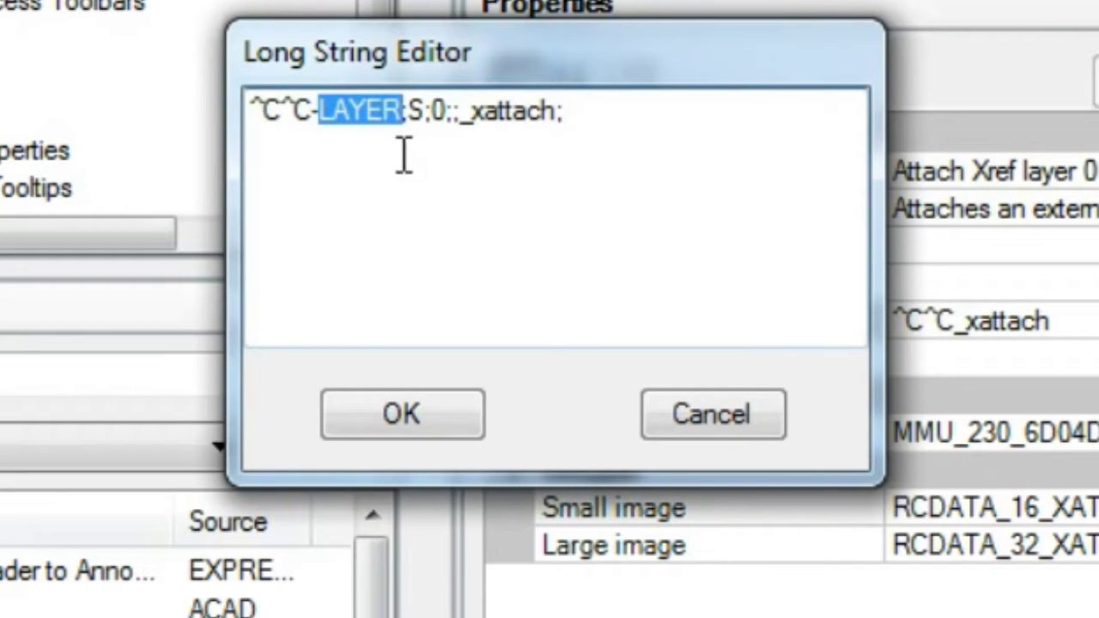
{"action": "left_click_drag", "start_coordinate": [405, 128], "coordinate": [421, 124]}
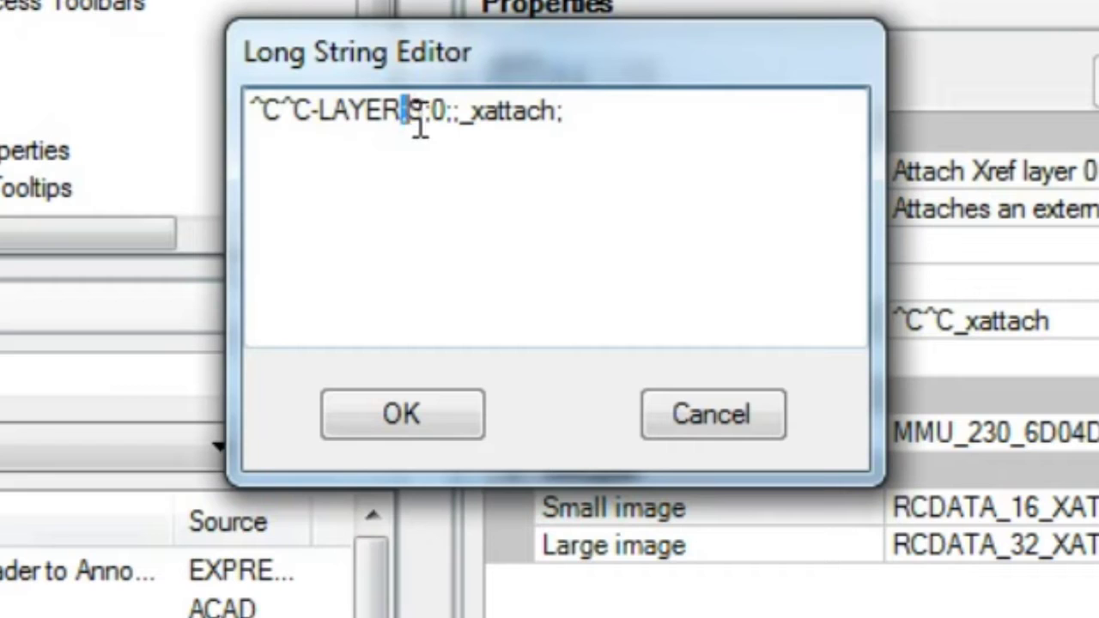
{"action": "left_click", "coordinate": [426, 123]}
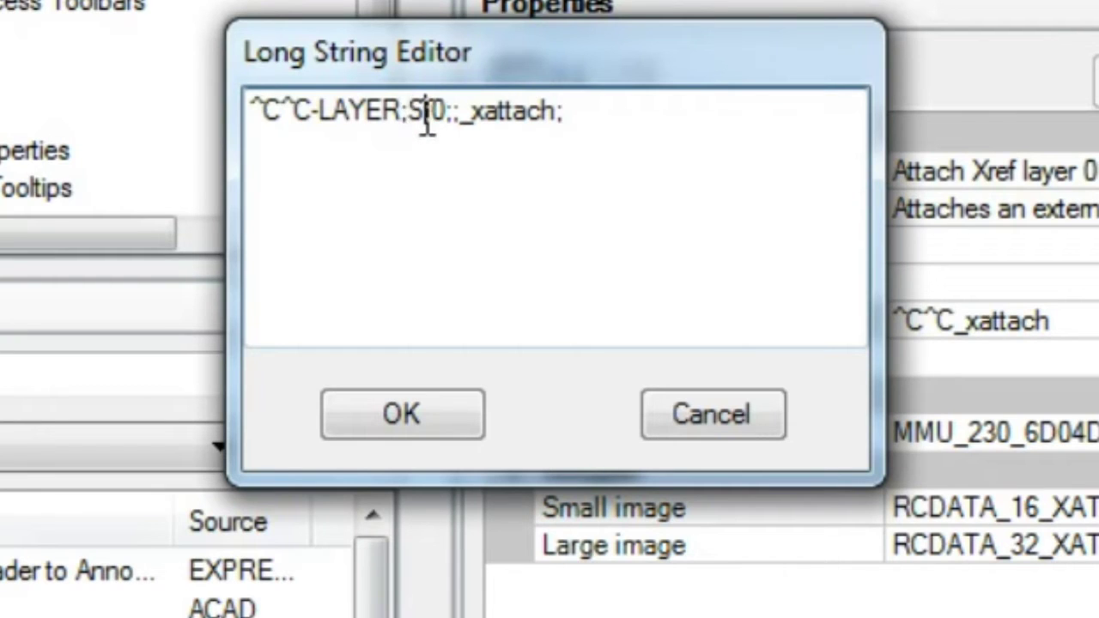
{"action": "double_click", "coordinate": [423, 124]}
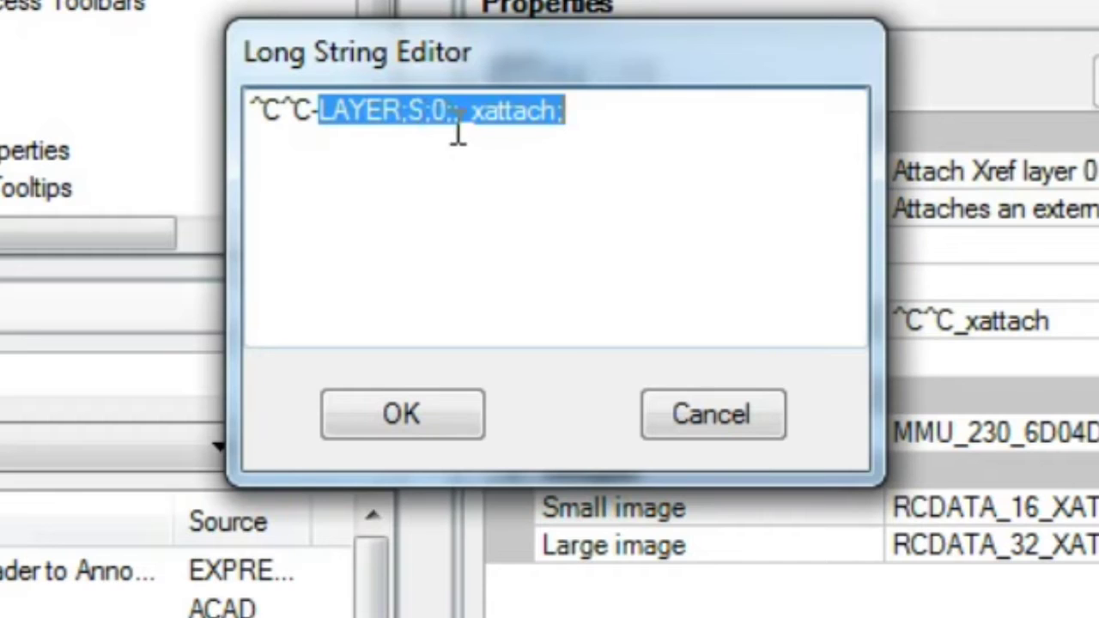
{"action": "left_click", "coordinate": [489, 176]}
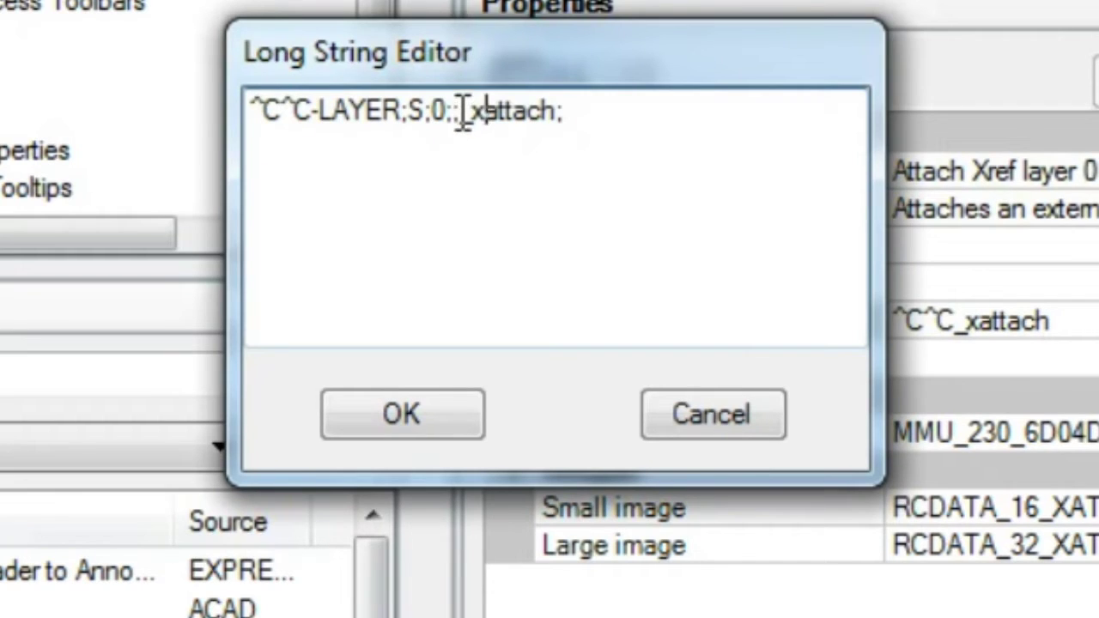
{"action": "left_click_drag", "start_coordinate": [462, 112], "coordinate": [596, 111]}
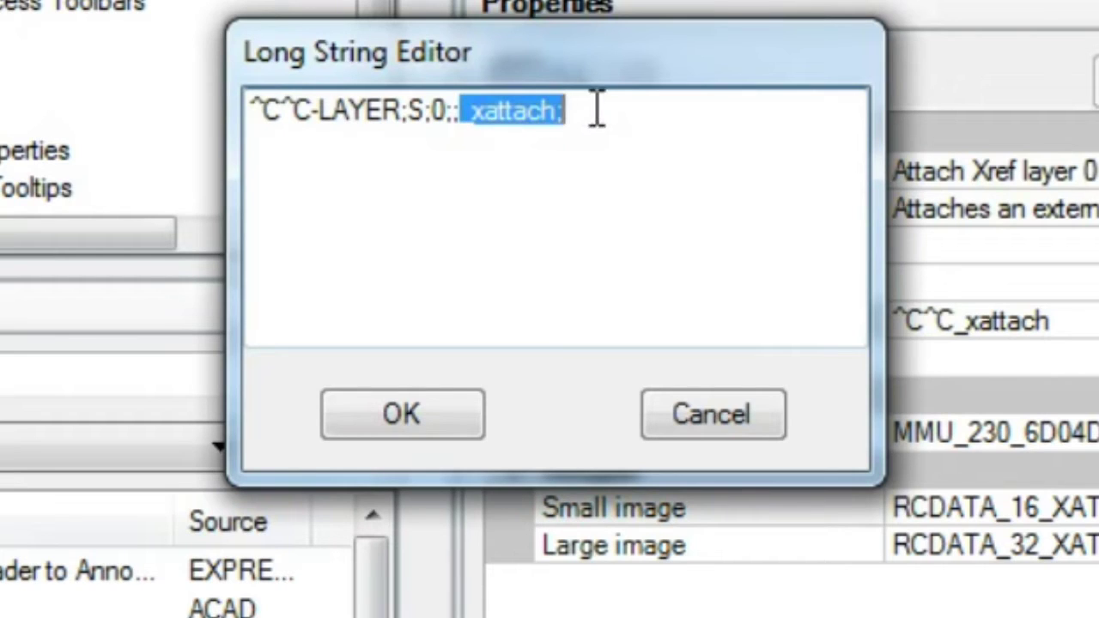
{"action": "left_click", "coordinate": [593, 163]}
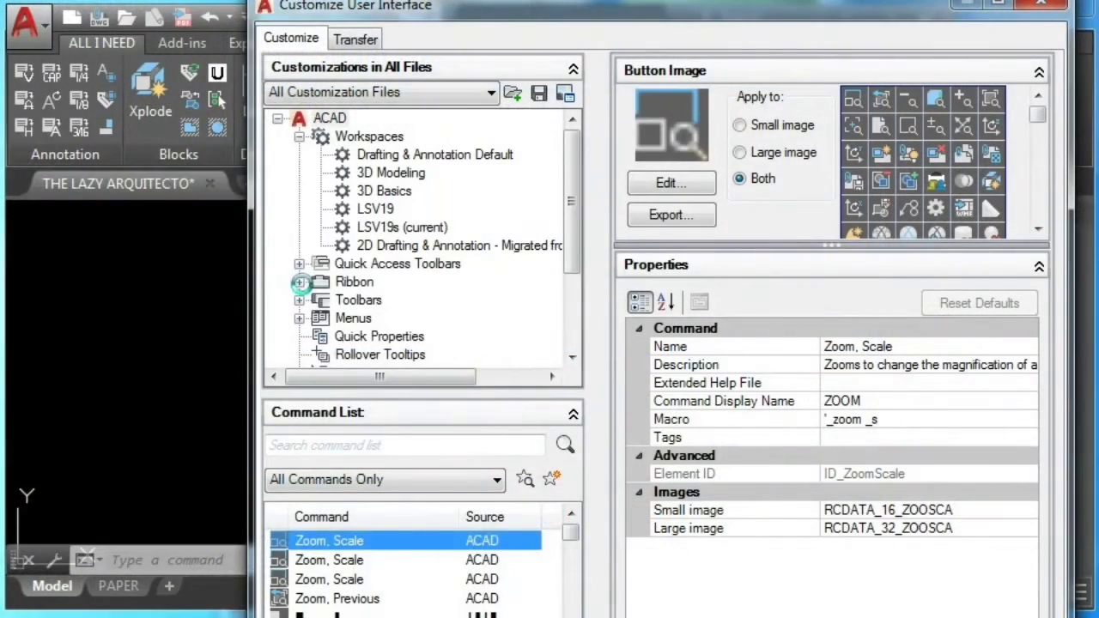
Step: Expand Ribbon > Panels > Annotation in the CUI tree to show its Rows 1 to 3
{"action": "left_click", "coordinate": [299, 282]}
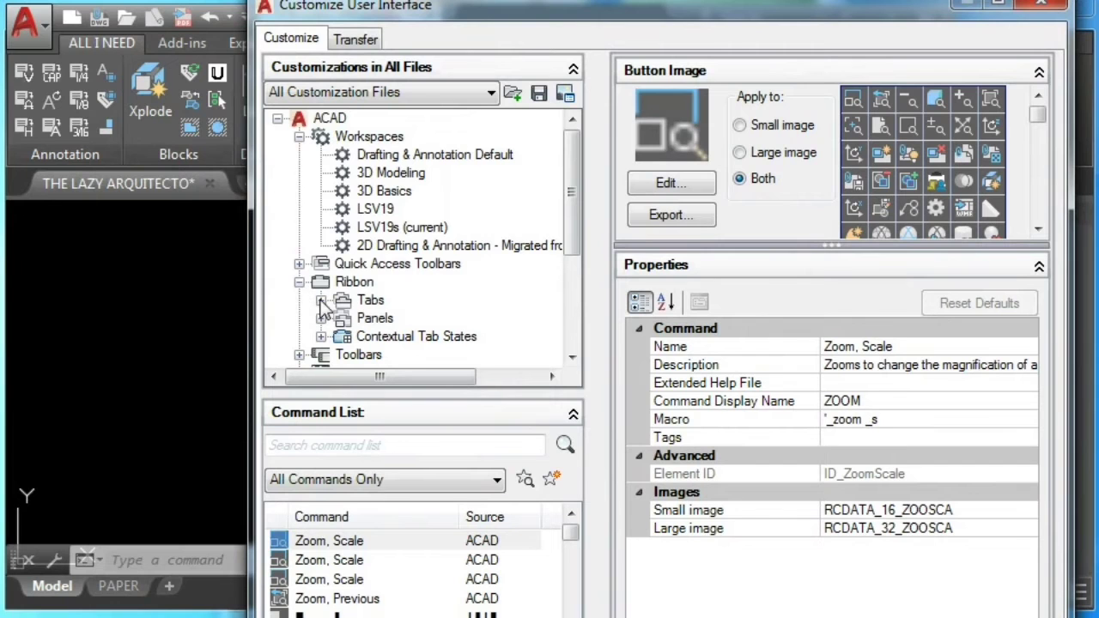
{"action": "left_click", "coordinate": [320, 318]}
{"action": "left_click_drag", "start_coordinate": [572, 156], "coordinate": [576, 325]}
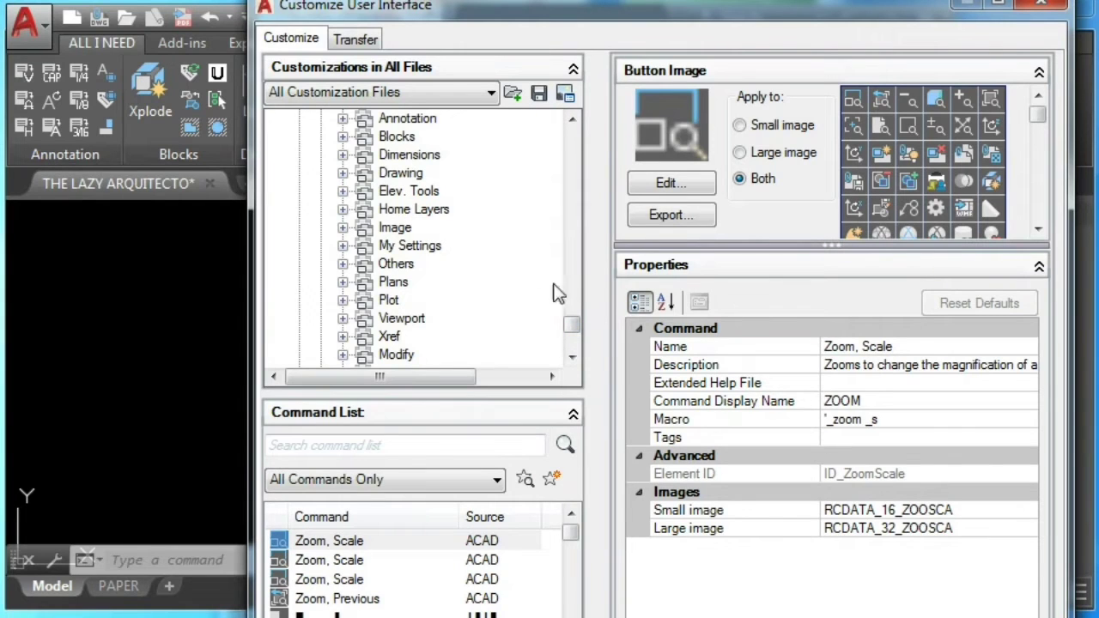
{"action": "left_click_drag", "start_coordinate": [574, 323], "coordinate": [574, 312]}
{"action": "left_click", "coordinate": [342, 264]}
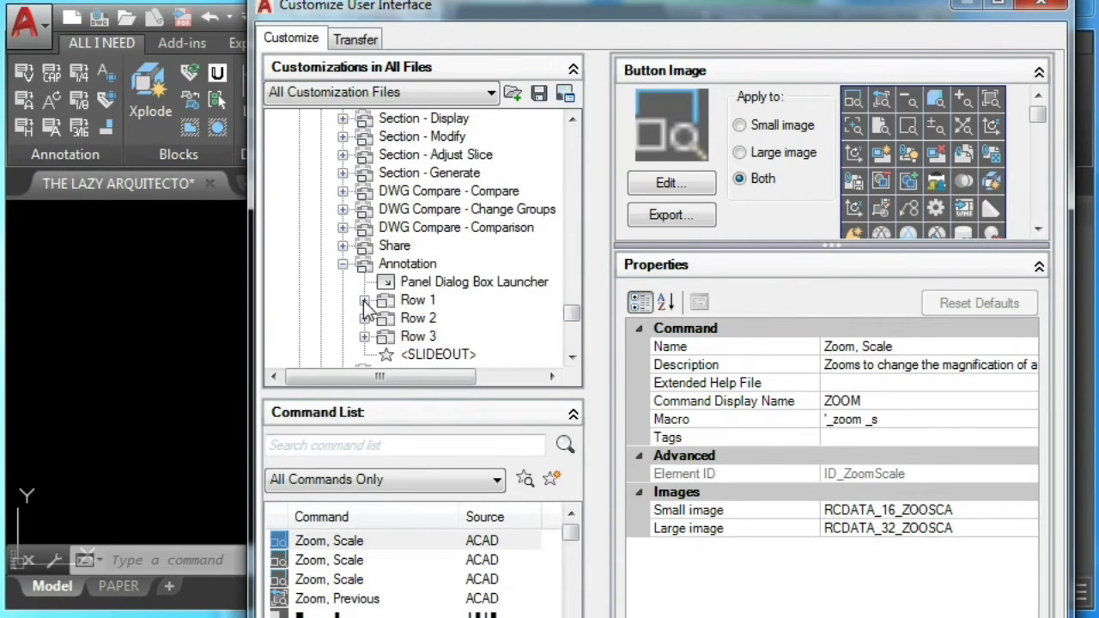
{"action": "left_click", "coordinate": [364, 299]}
{"action": "scroll", "coordinate": [366, 292], "scroll_direction": "down", "scroll_amount": 2}
{"action": "left_click", "coordinate": [364, 264]}
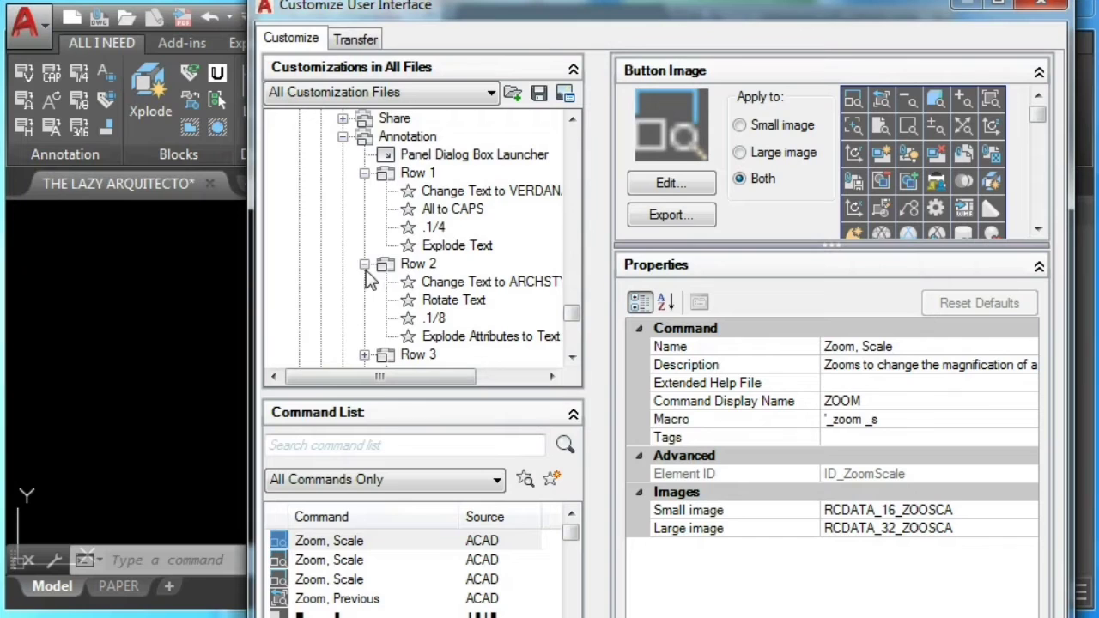
{"action": "left_click", "coordinate": [364, 354]}
Step: Drag Zoom, Scale from the Command List into Row 2 of the Annotation panel
{"action": "left_click", "coordinate": [357, 543]}
{"action": "left_click_drag", "start_coordinate": [359, 549], "coordinate": [404, 275]}
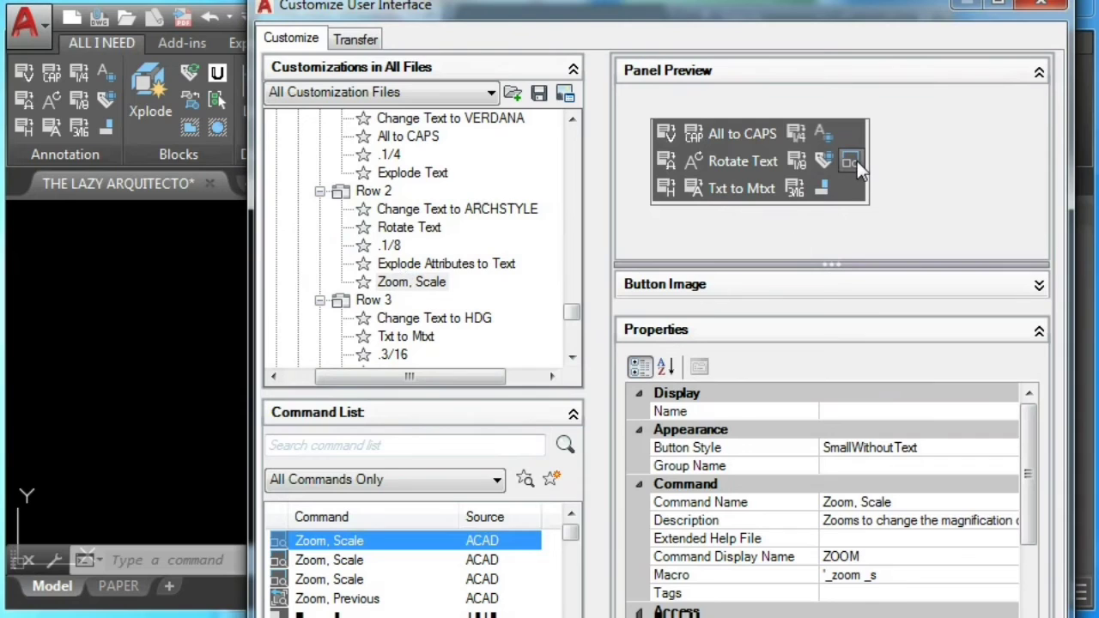
{"action": "mouse_move", "coordinate": [324, 546]}
{"action": "left_mouse_down"}
{"action": "mouse_move", "coordinate": [318, 572]}
{"action": "mouse_move", "coordinate": [297, 569]}
{"action": "mouse_move", "coordinate": [165, 450]}
{"action": "mouse_move", "coordinate": [79, 130]}
{"action": "mouse_move", "coordinate": [86, 38]}
{"action": "mouse_move", "coordinate": [178, 27]}
{"action": "mouse_move", "coordinate": [86, 26]}
{"action": "mouse_move", "coordinate": [96, 21]}
{"action": "left_mouse_up"}
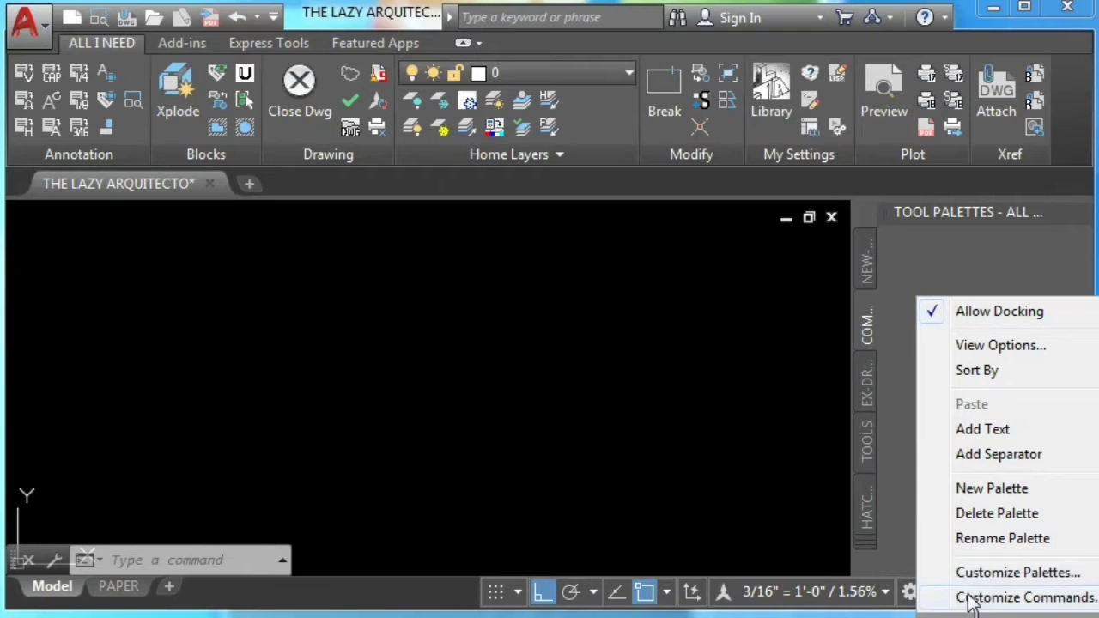
Step: Add a Zoom, Scale tool to the tool palette from the Command List
{"action": "left_click", "coordinate": [968, 599]}
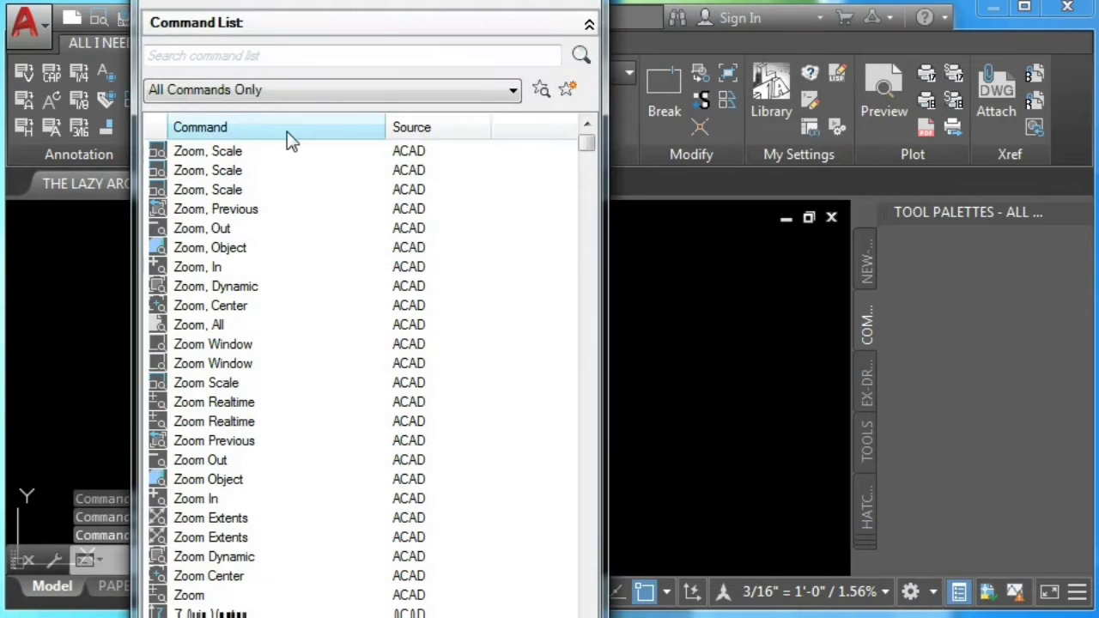
{"action": "left_click_drag", "start_coordinate": [217, 151], "coordinate": [979, 324]}
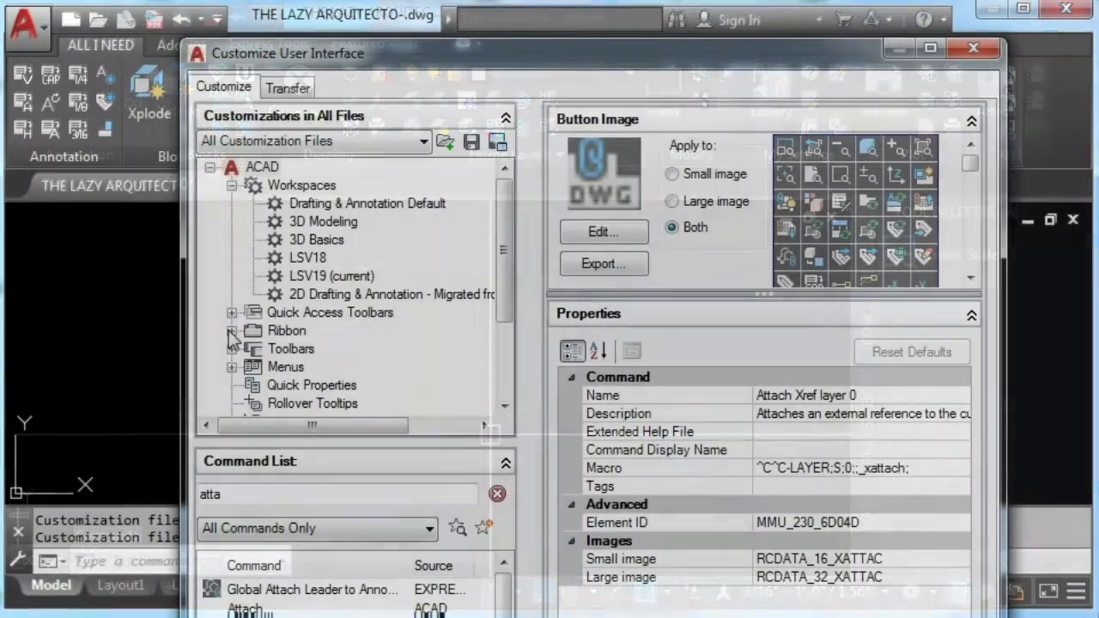
{"action": "left_click", "coordinate": [231, 330]}
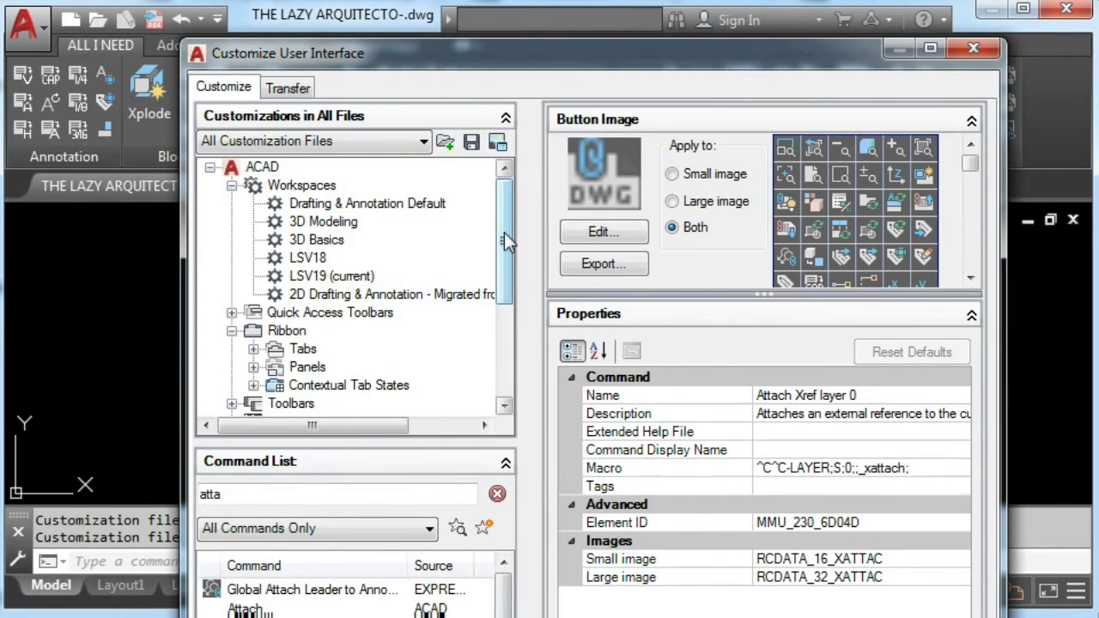
Step: Add Attach Xref layer 0 to the Xref ribbon panel and apply the customization
{"action": "left_click_drag", "start_coordinate": [507, 243], "coordinate": [507, 283]}
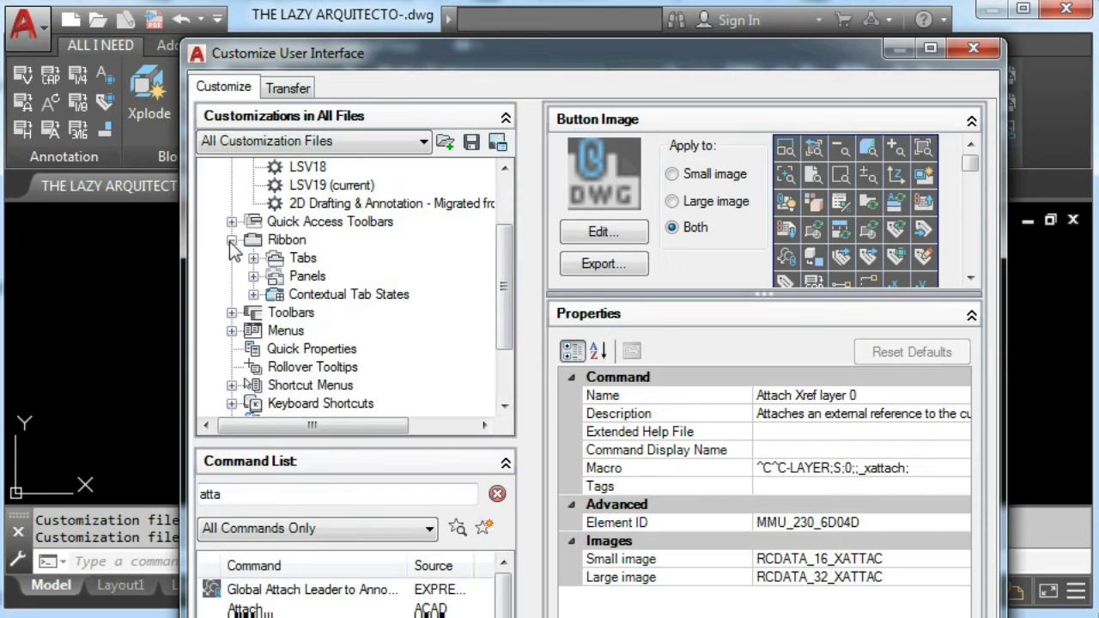
{"action": "left_click", "coordinate": [253, 277]}
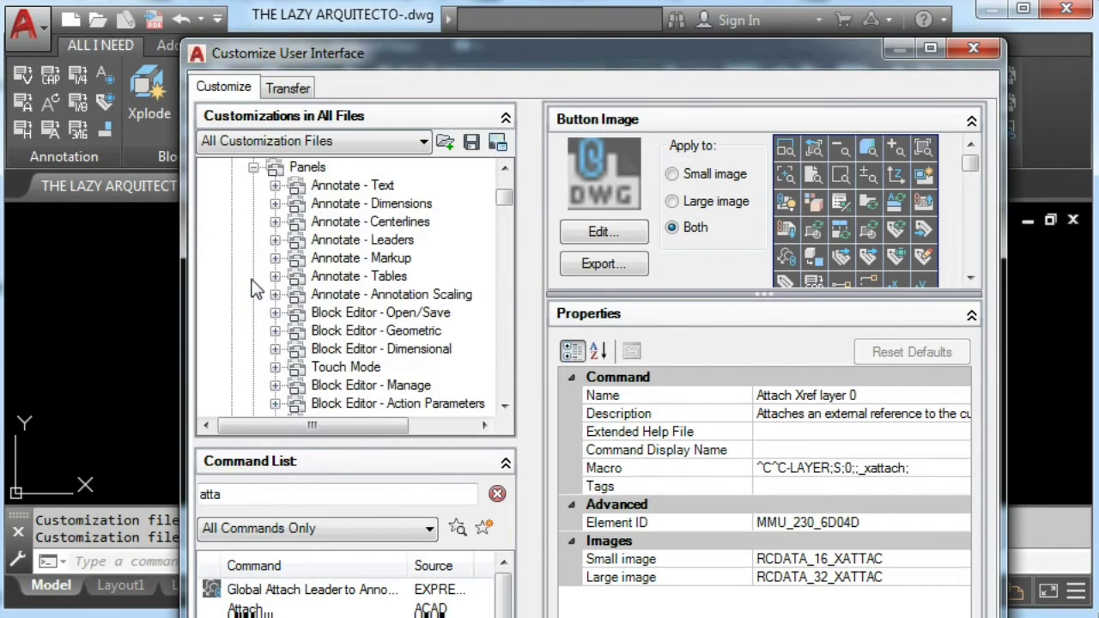
{"action": "left_click_drag", "start_coordinate": [507, 206], "coordinate": [503, 388]}
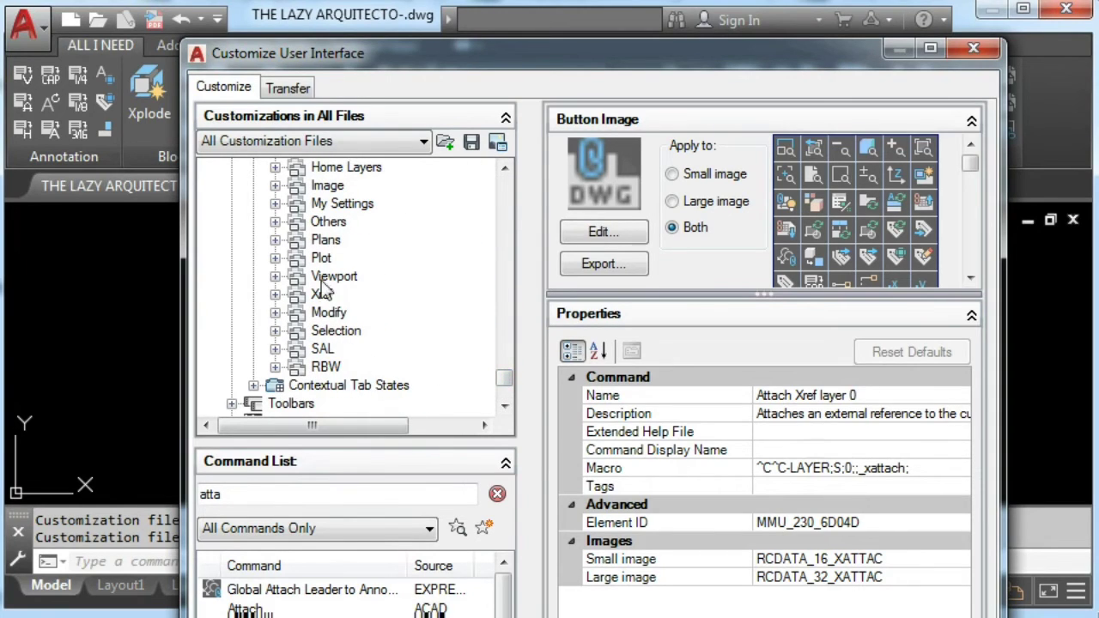
{"action": "left_click", "coordinate": [275, 294]}
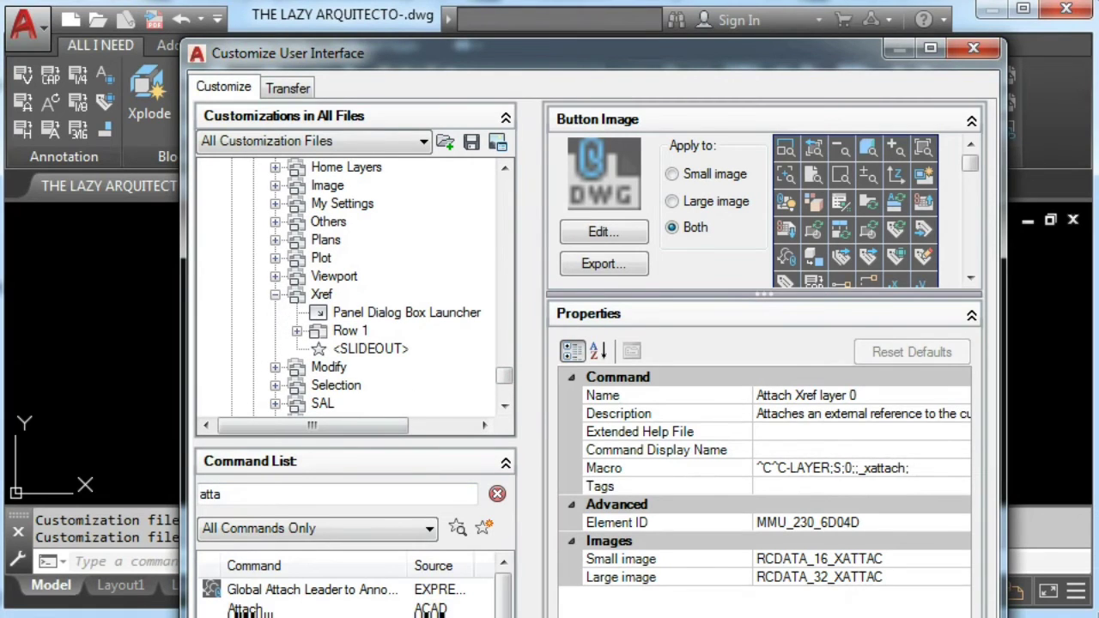
{"action": "mouse_move", "coordinate": [249, 612]}
{"action": "left_mouse_down"}
{"action": "mouse_move", "coordinate": [111, 337]}
{"action": "mouse_move", "coordinate": [206, 300]}
{"action": "mouse_move", "coordinate": [344, 340]}
{"action": "left_mouse_up"}
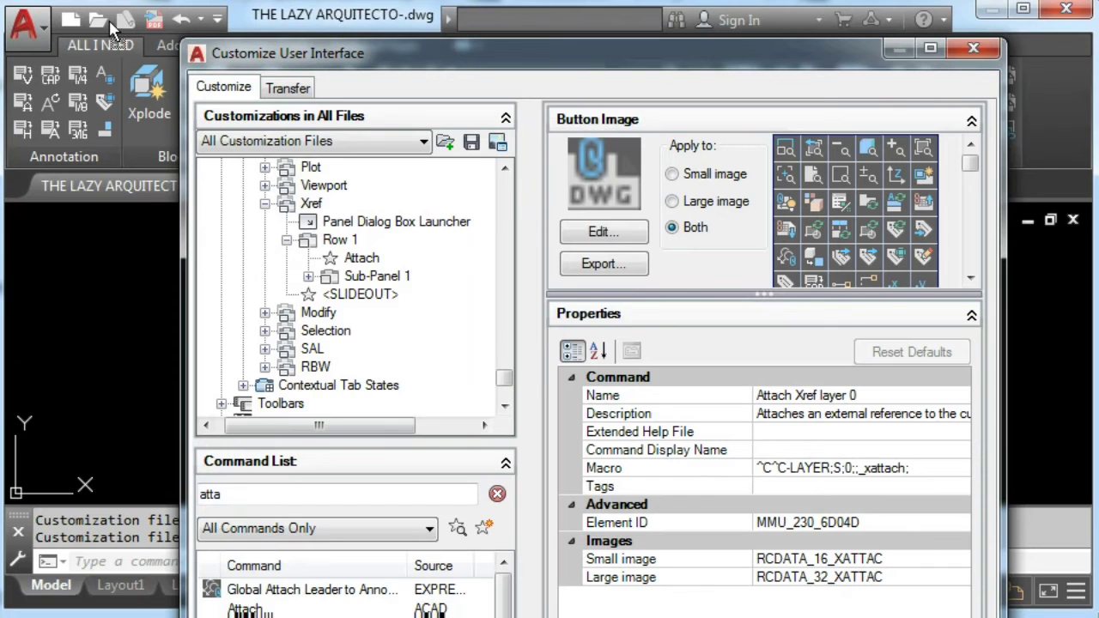
{"action": "left_click_drag", "start_coordinate": [109, 20], "coordinate": [109, 20]}
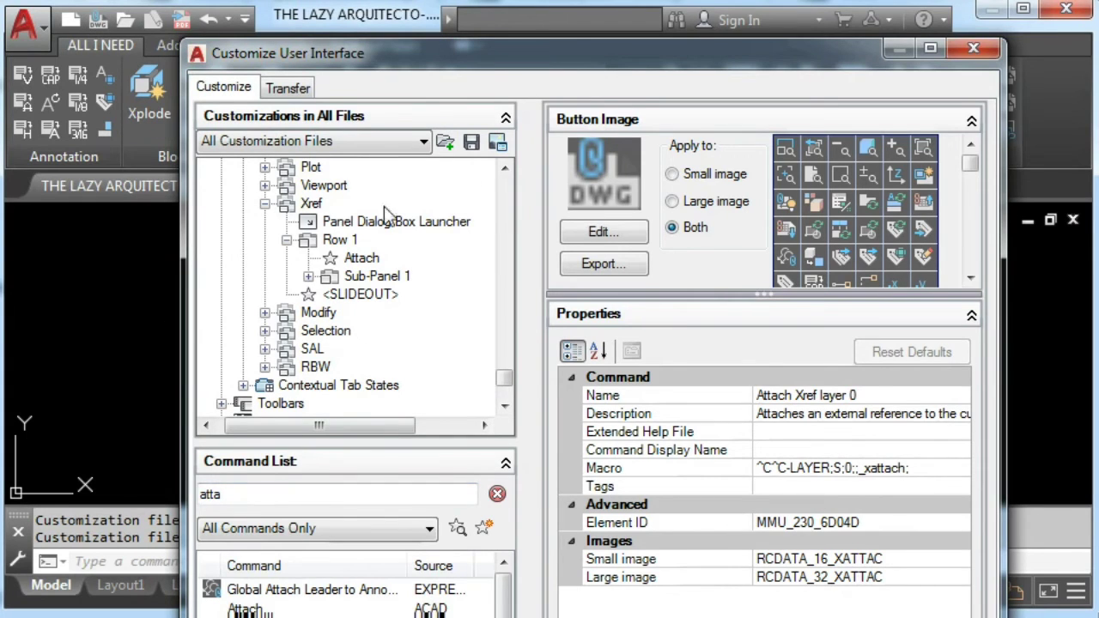
{"action": "left_click_drag", "start_coordinate": [450, 64], "coordinate": [376, 0]}
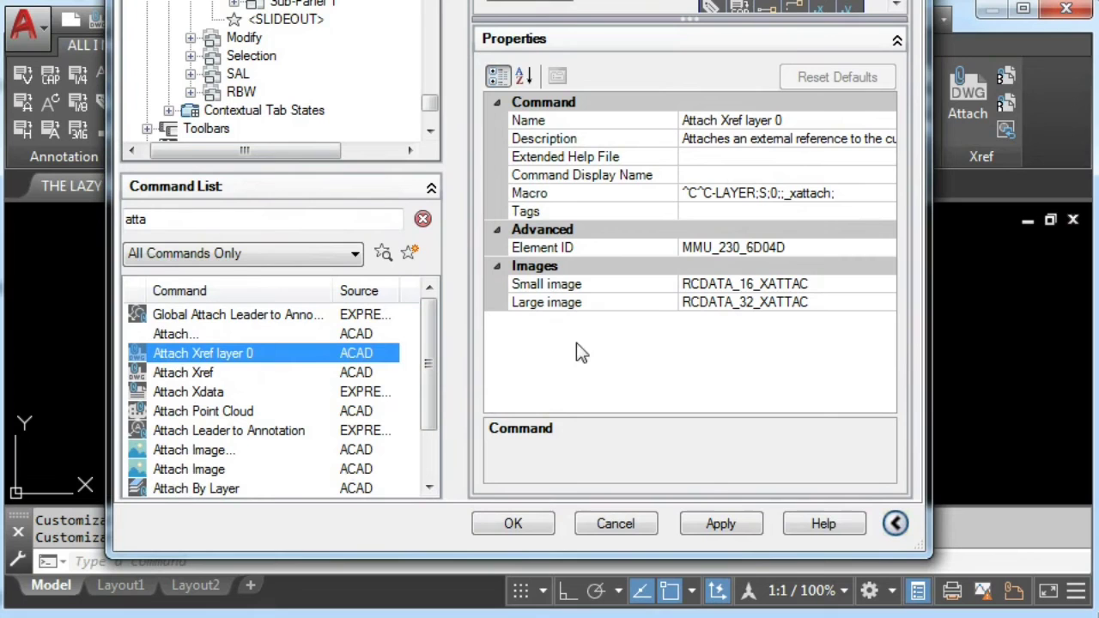
{"action": "left_click", "coordinate": [718, 526]}
Step: Close the CUI, erase the old xref, and make the dimension layer current
{"action": "left_click", "coordinate": [516, 523]}
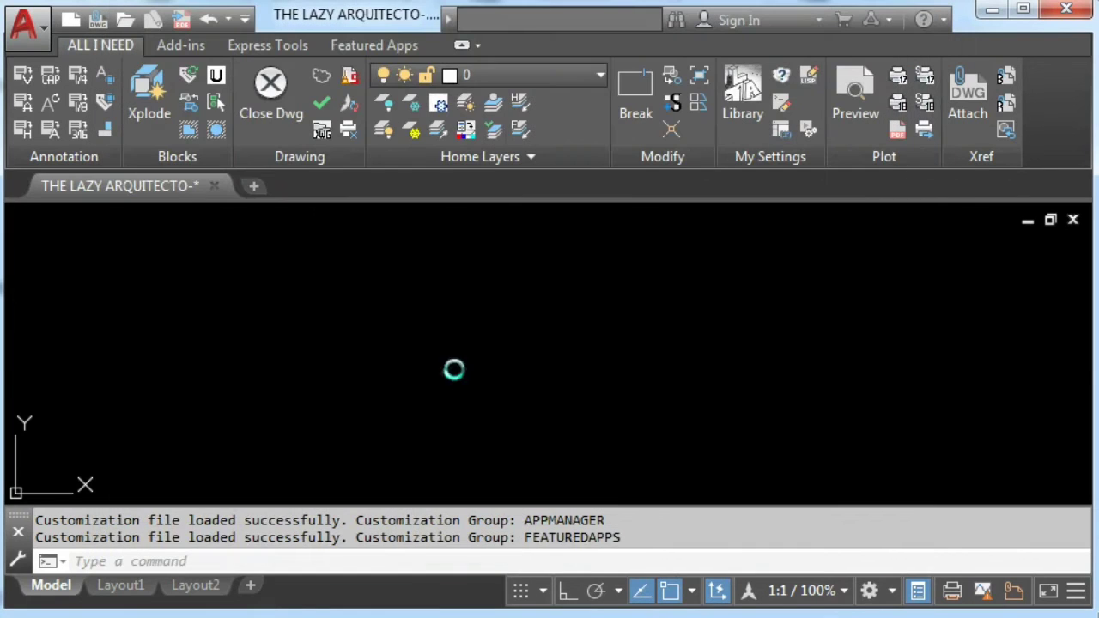
{"action": "key", "text": "Delete"}
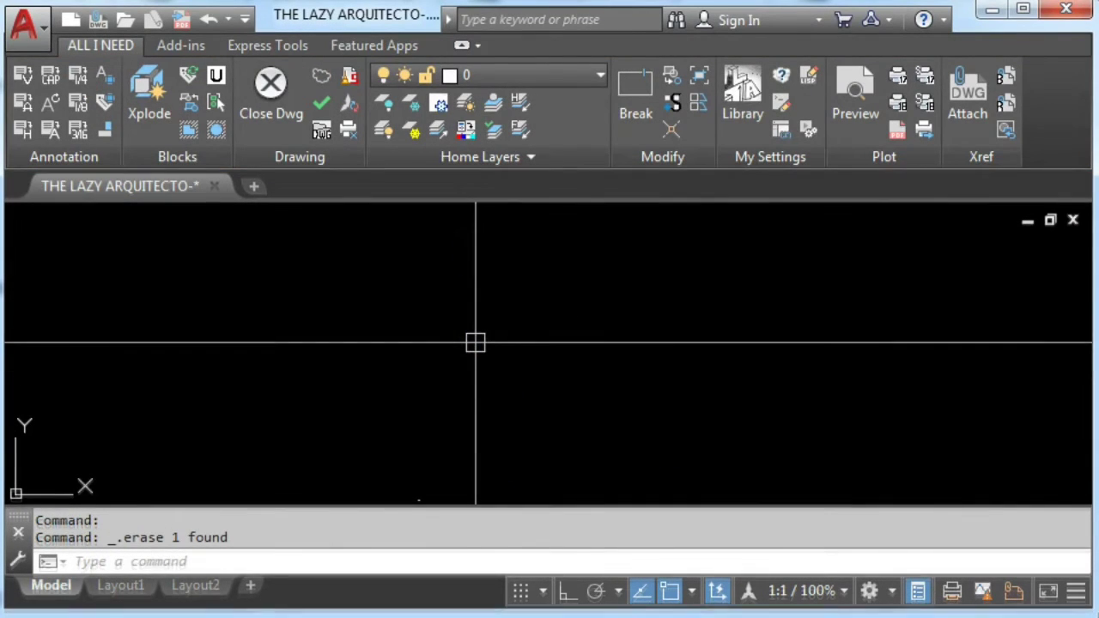
{"action": "left_click", "coordinate": [506, 74]}
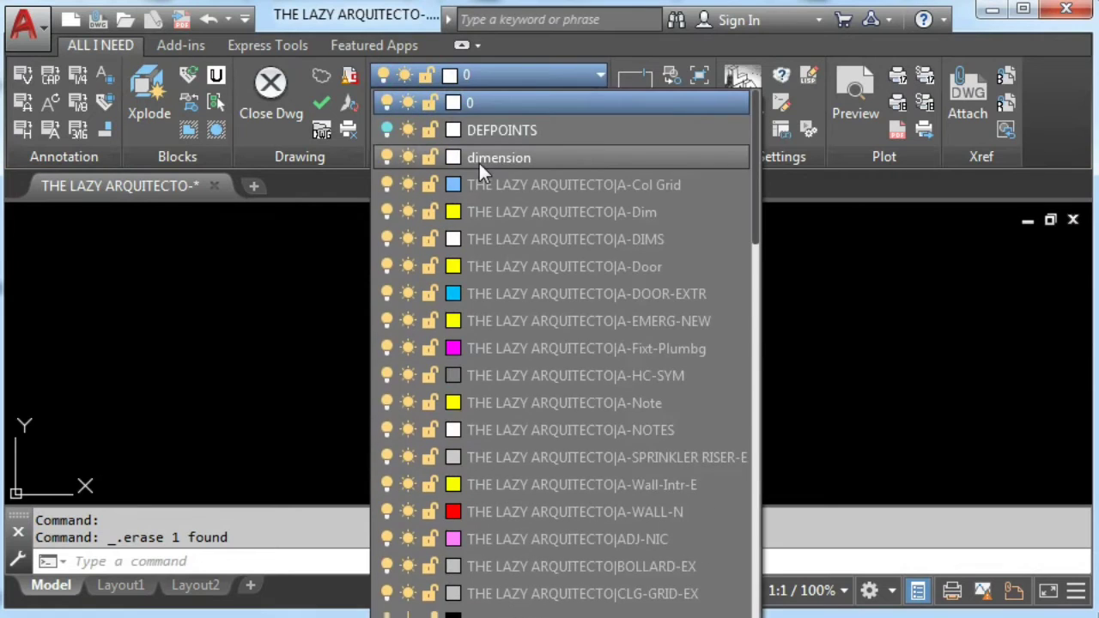
{"action": "left_click", "coordinate": [481, 166]}
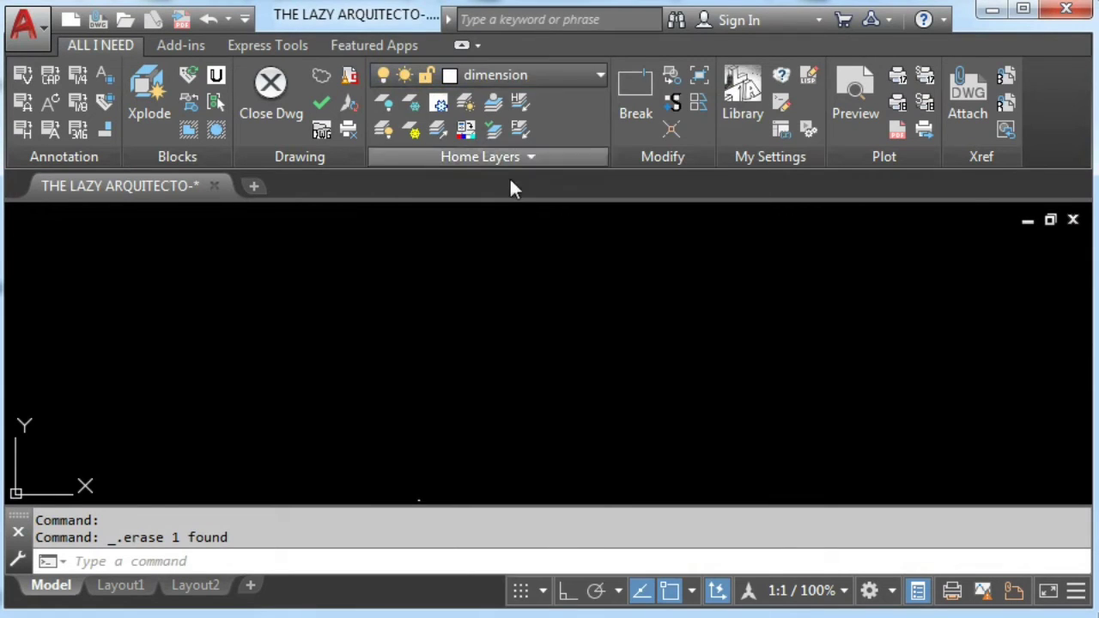
Step: Run Attach Xref layer 0 to attach THE LAZY ARQUITECTO and confirm layer 0 is current
{"action": "left_click", "coordinate": [969, 95]}
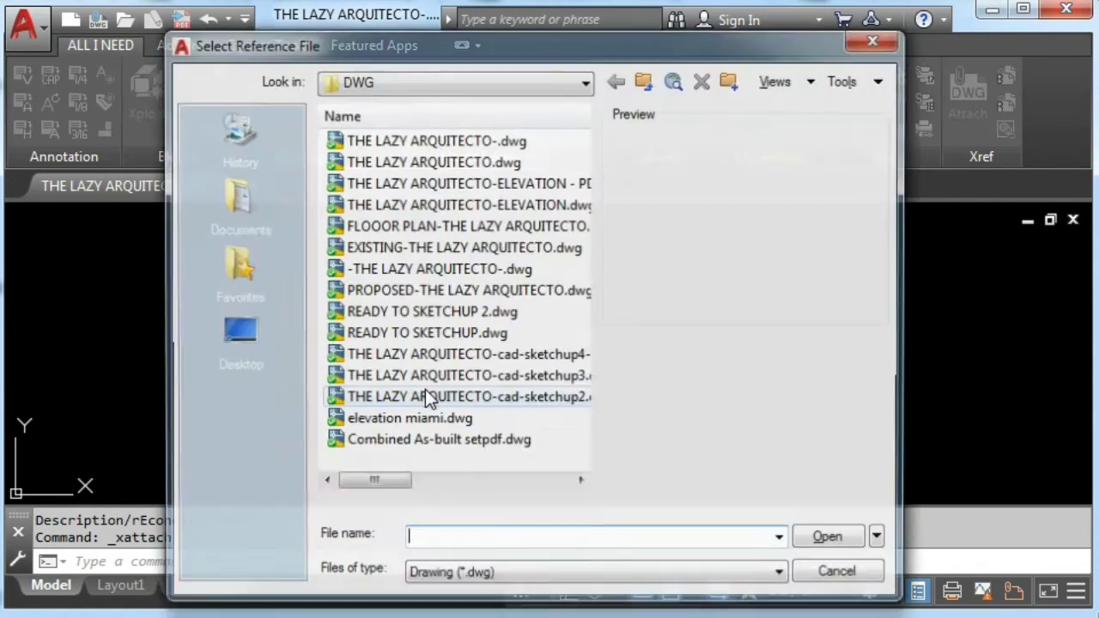
{"action": "double_click", "coordinate": [409, 167]}
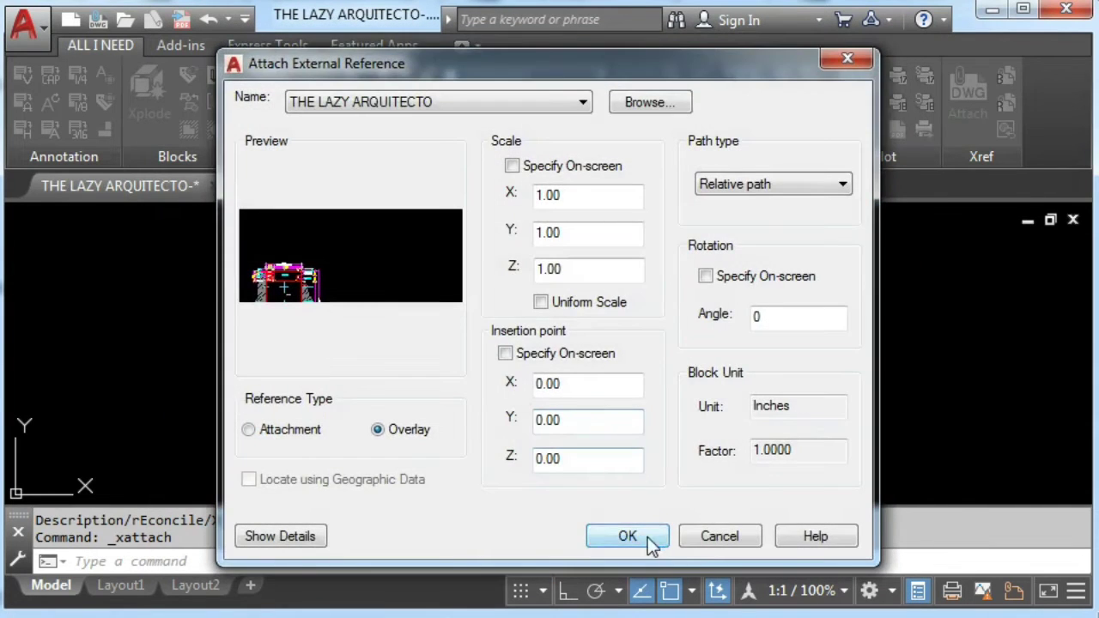
{"action": "left_click", "coordinate": [628, 536]}
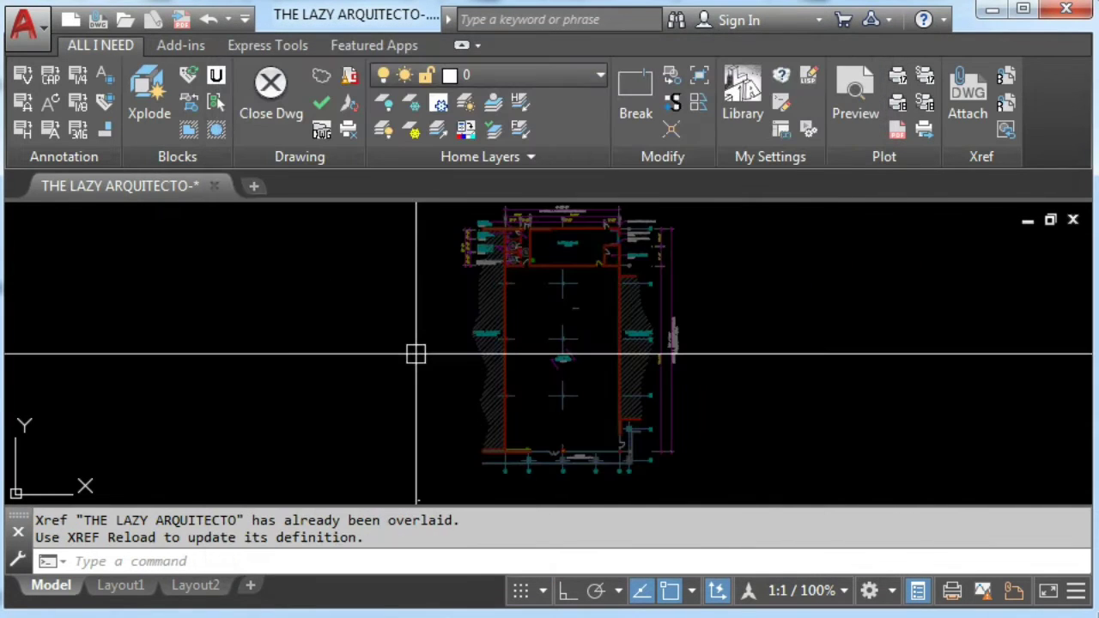
{"action": "left_click", "coordinate": [481, 304]}
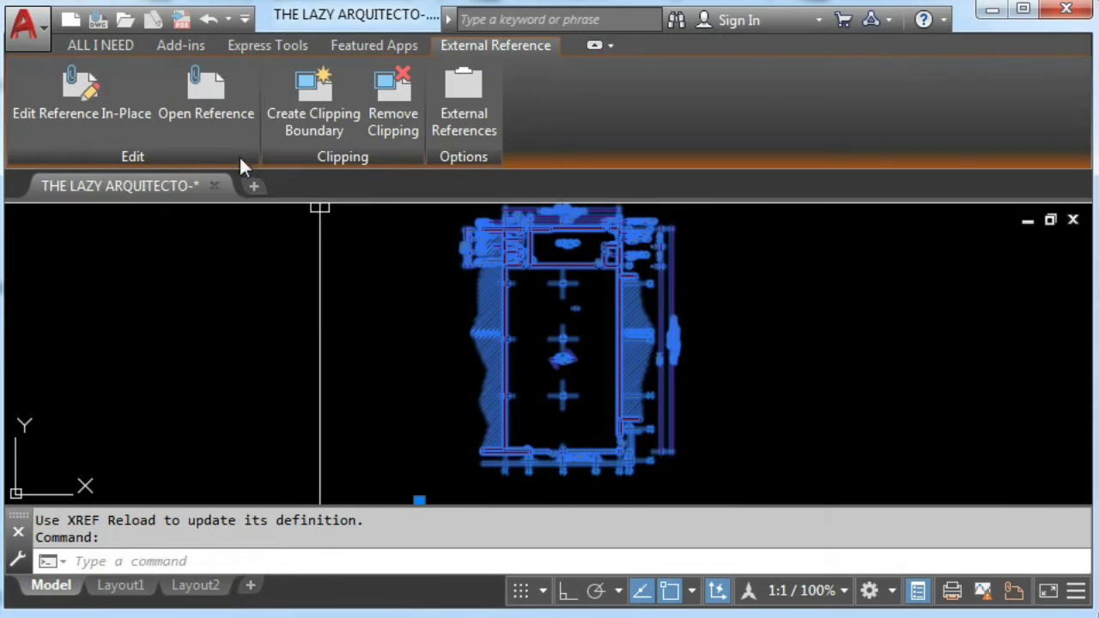
{"action": "left_click", "coordinate": [114, 49]}
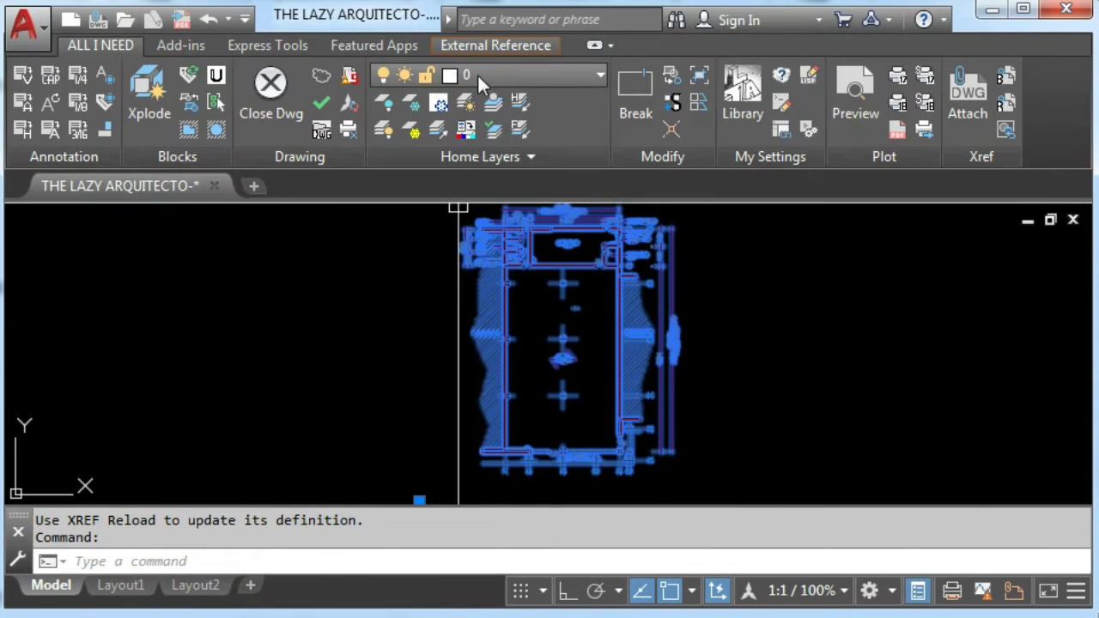
{"action": "key", "text": "Escape"}
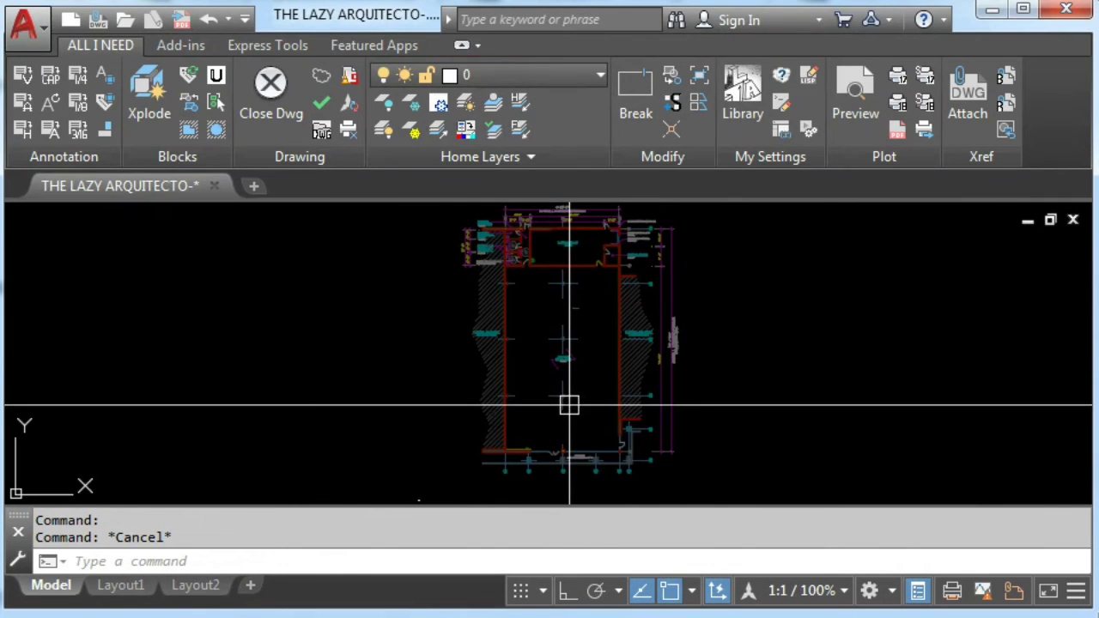